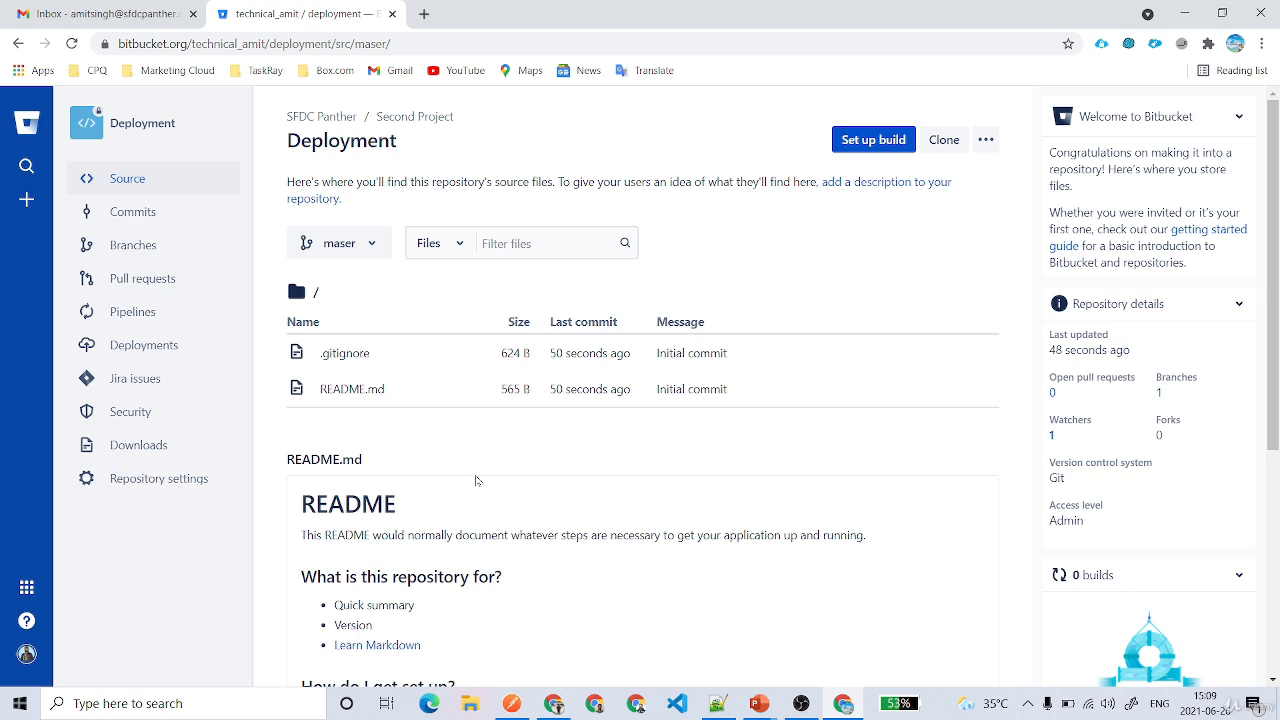
Open the Deployment repository's Pipelines page showing the 'Build, test and deploy with Pipelines' introduction
left_click(118, 315)
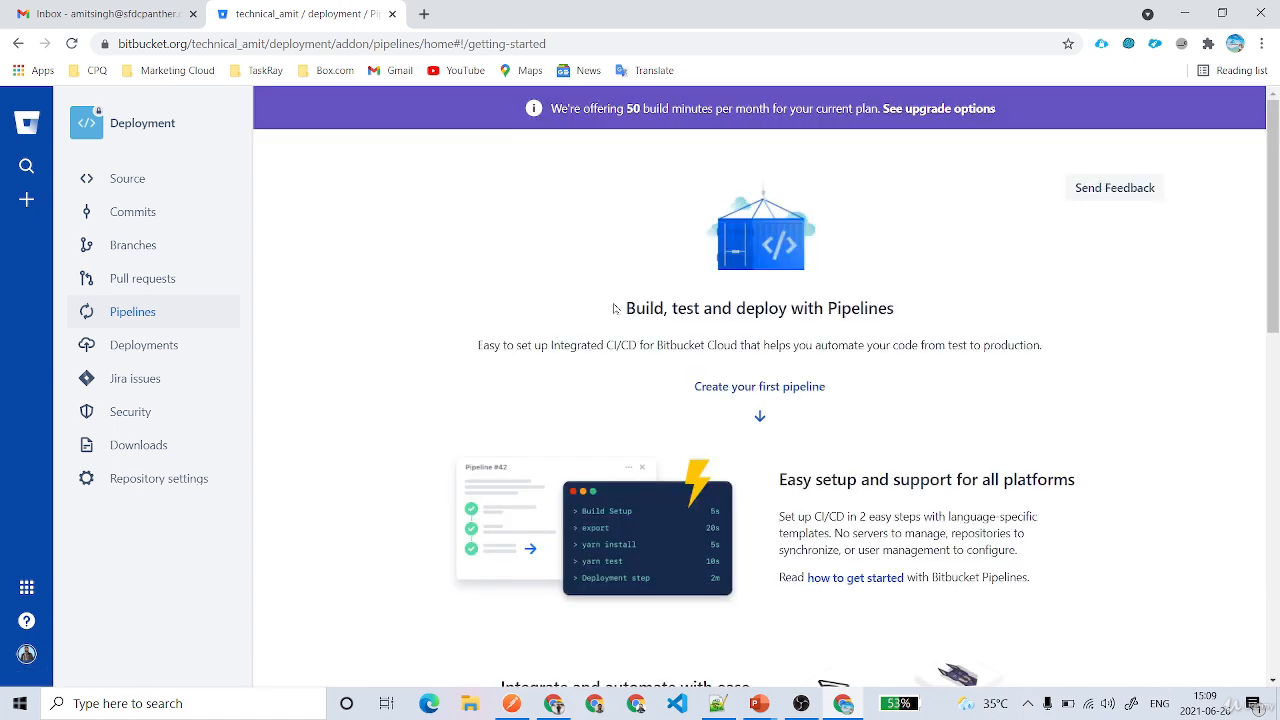
left_click_drag(613, 308, 926, 309)
left_click(490, 309)
Switch on Enable Pipelines in Repository settings, then go to the Deployments environment settings
left_click(155, 479)
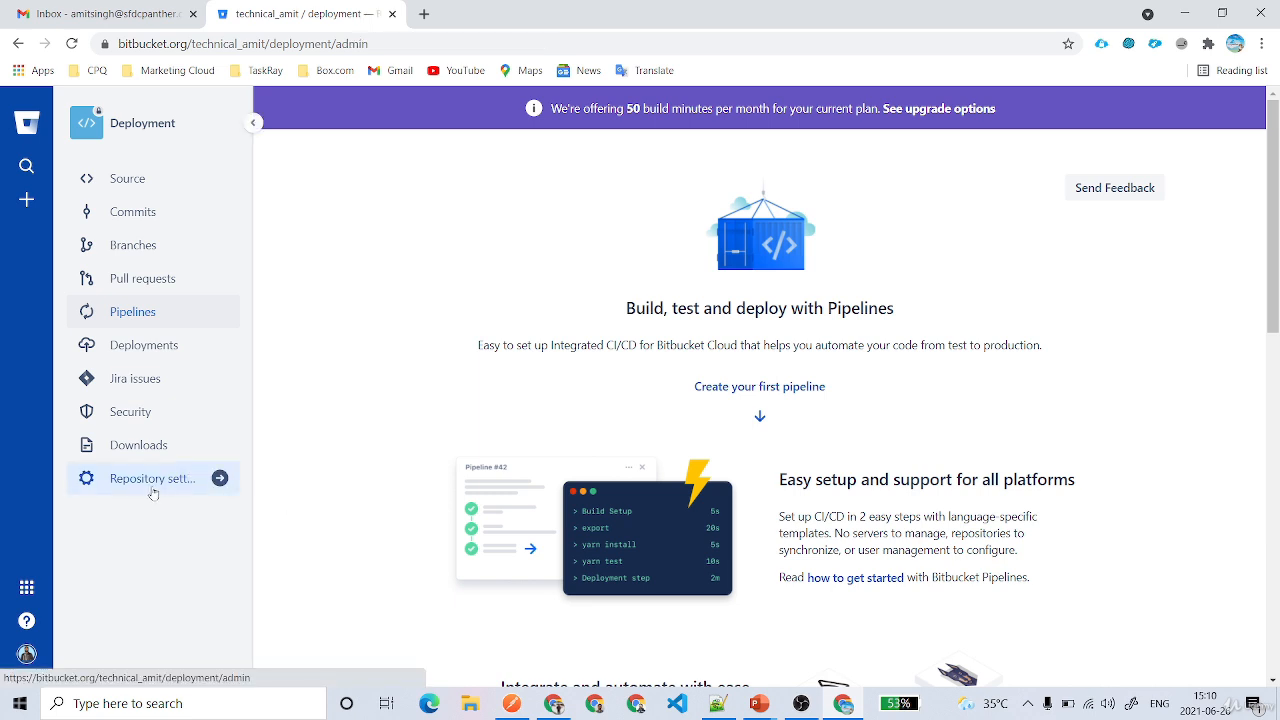
scroll(183, 400, "down", 6)
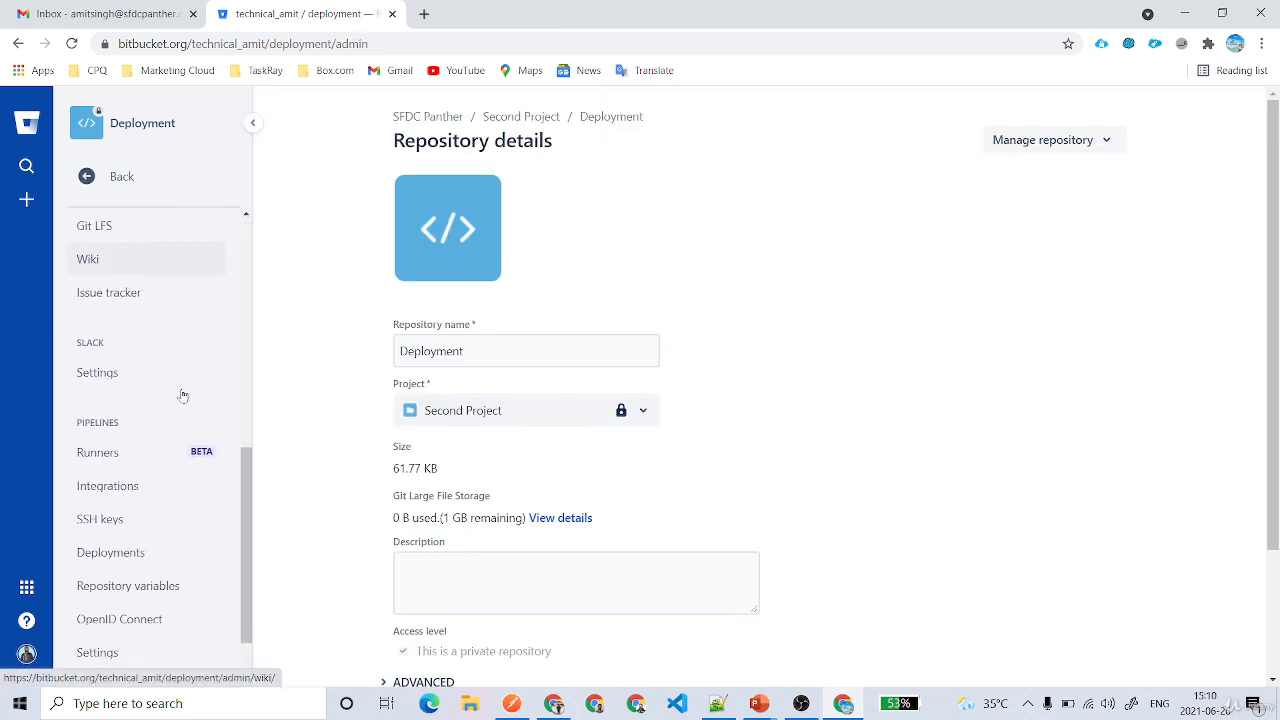
scroll(116, 420, "down", 1)
double_click(97, 349)
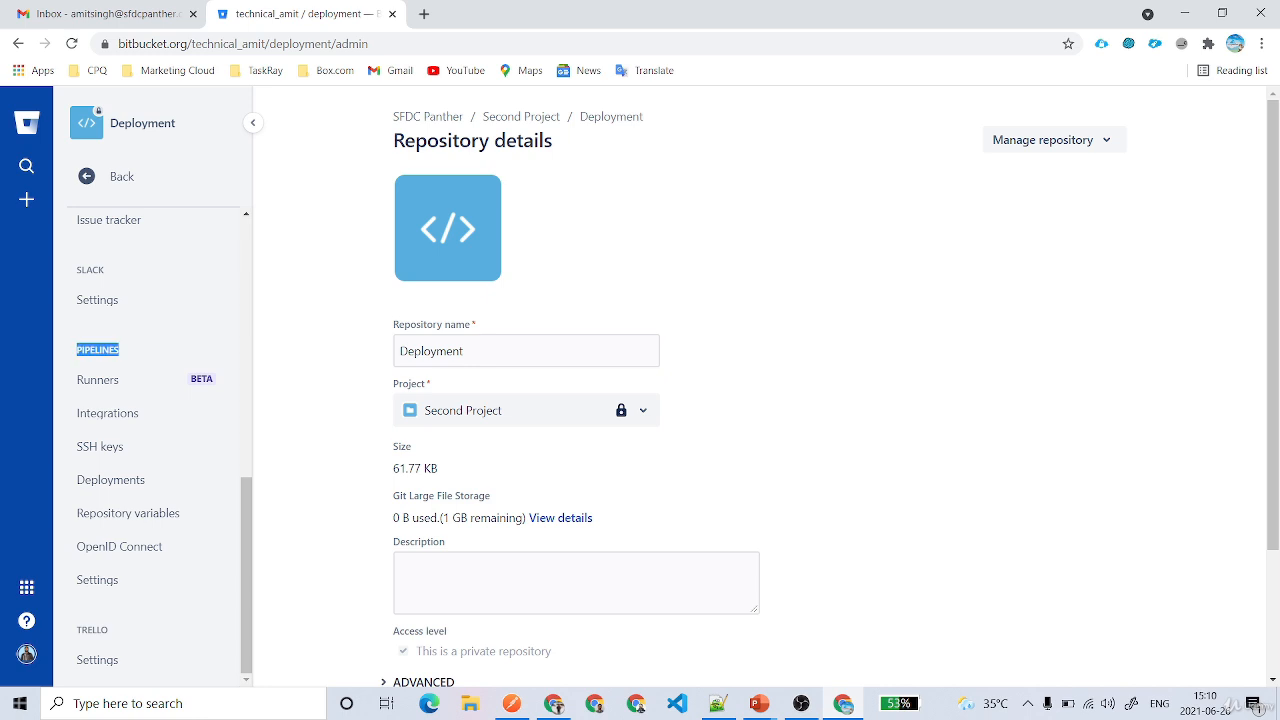
left_click(125, 582)
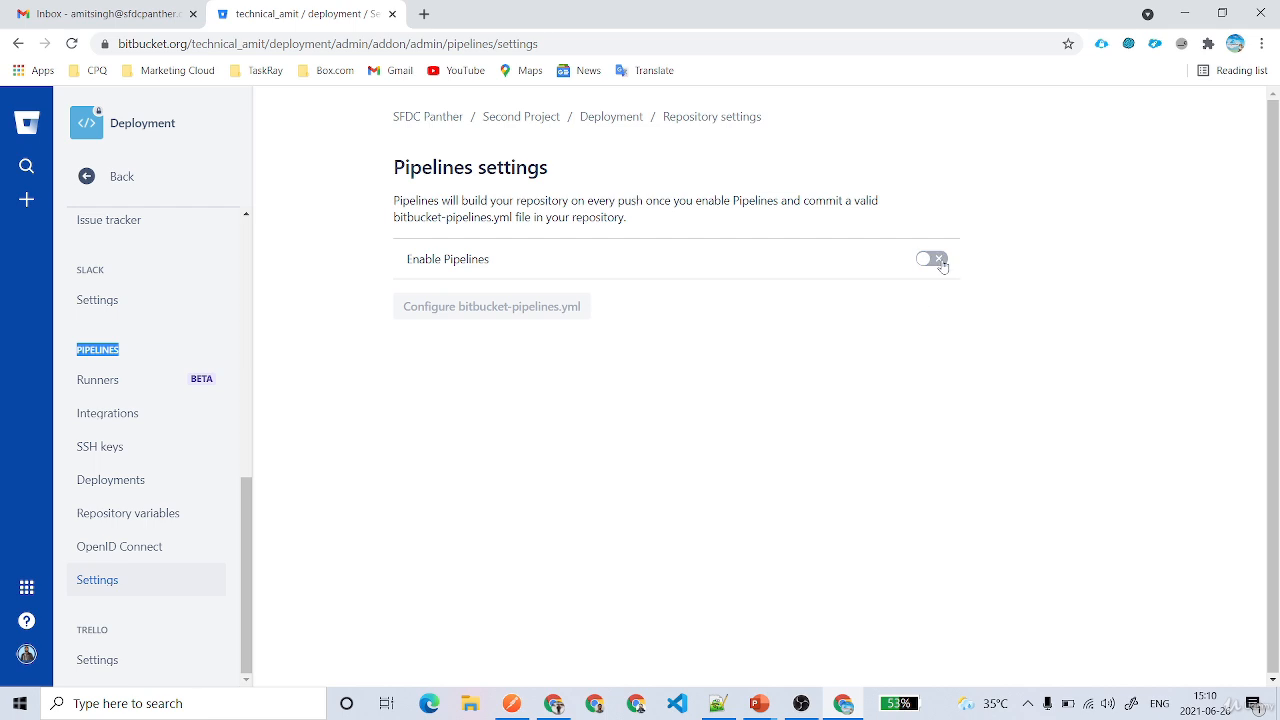
left_click(941, 259)
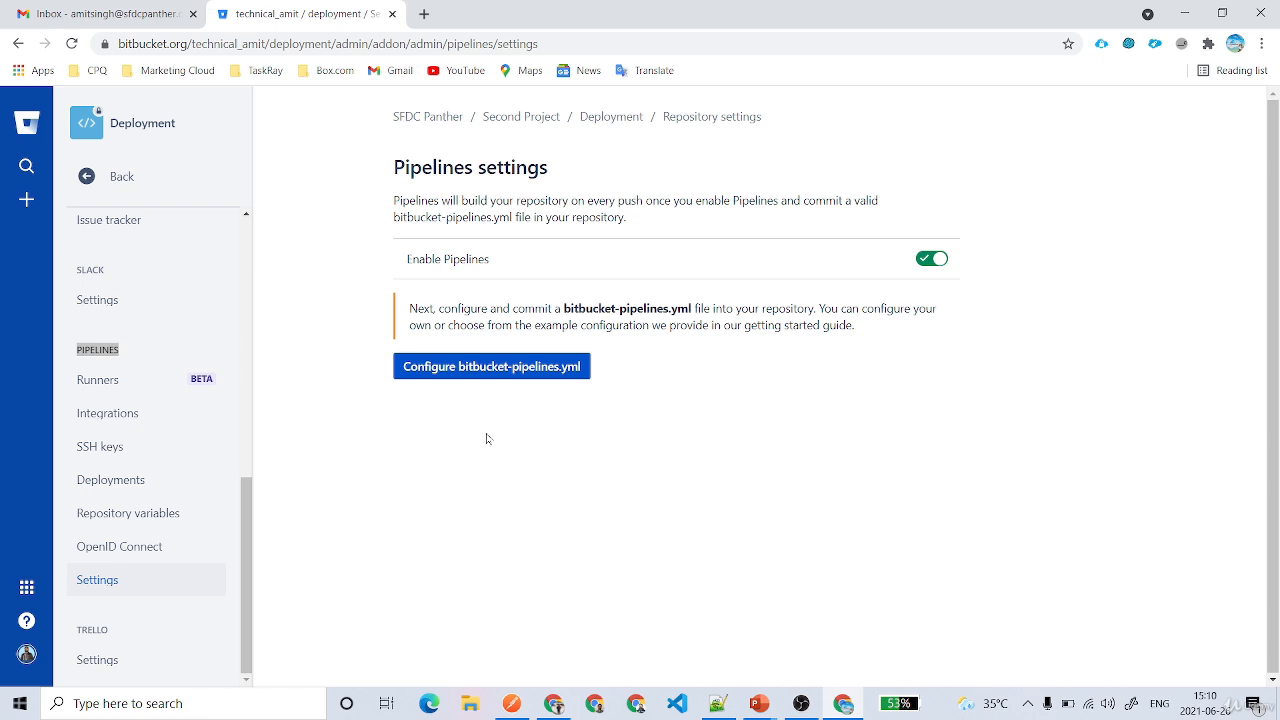
left_click(133, 482)
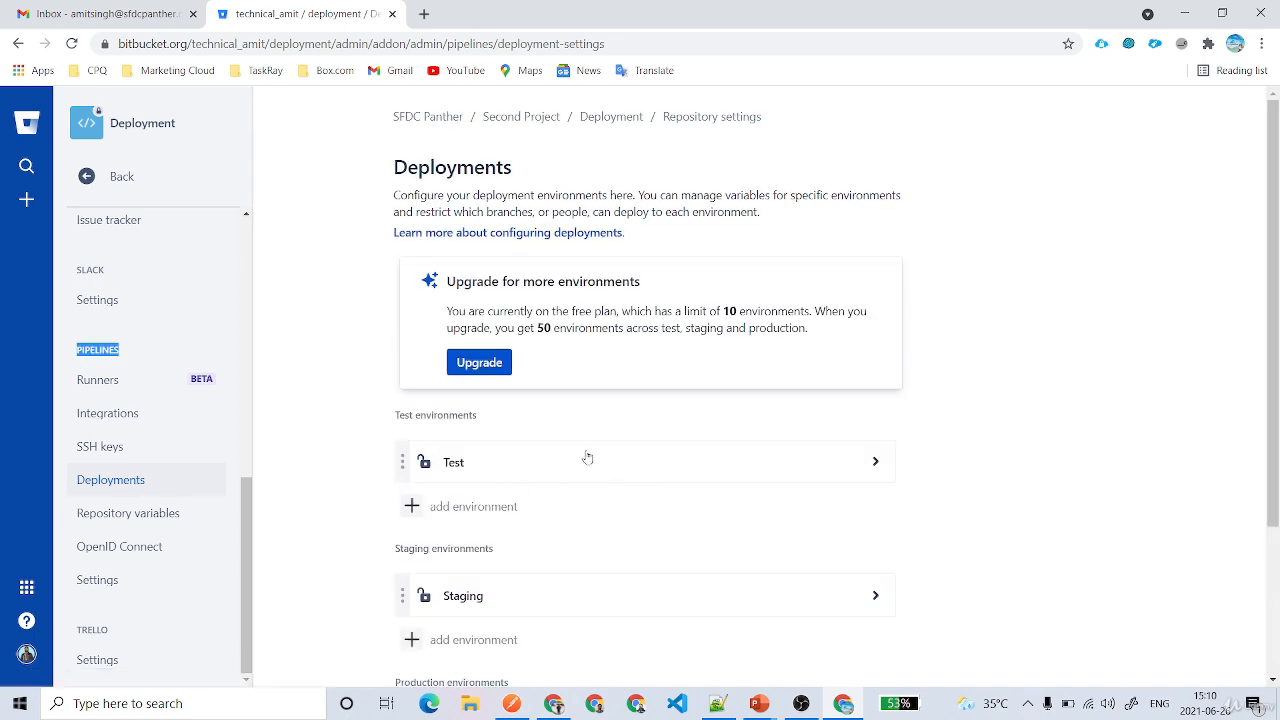
Add QA and UAT as test environments
scroll(587, 457, "down", 1)
scroll(551, 411, "down", 1)
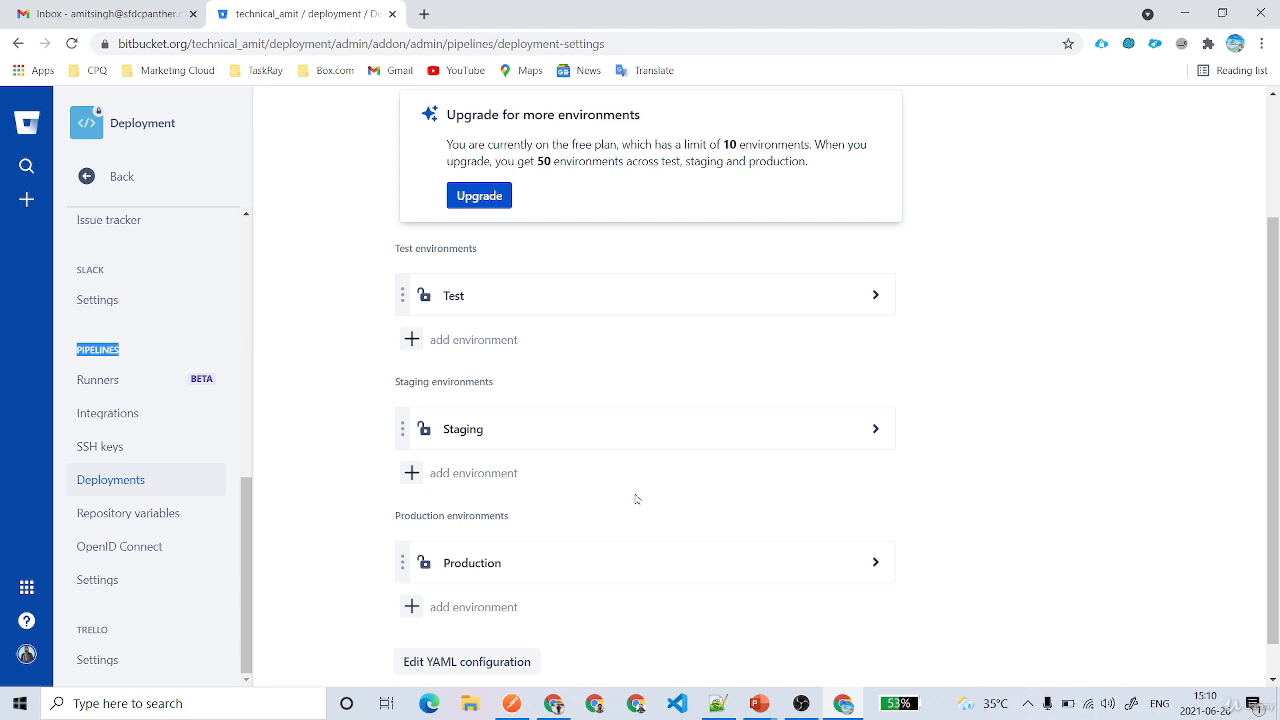
left_click(462, 342)
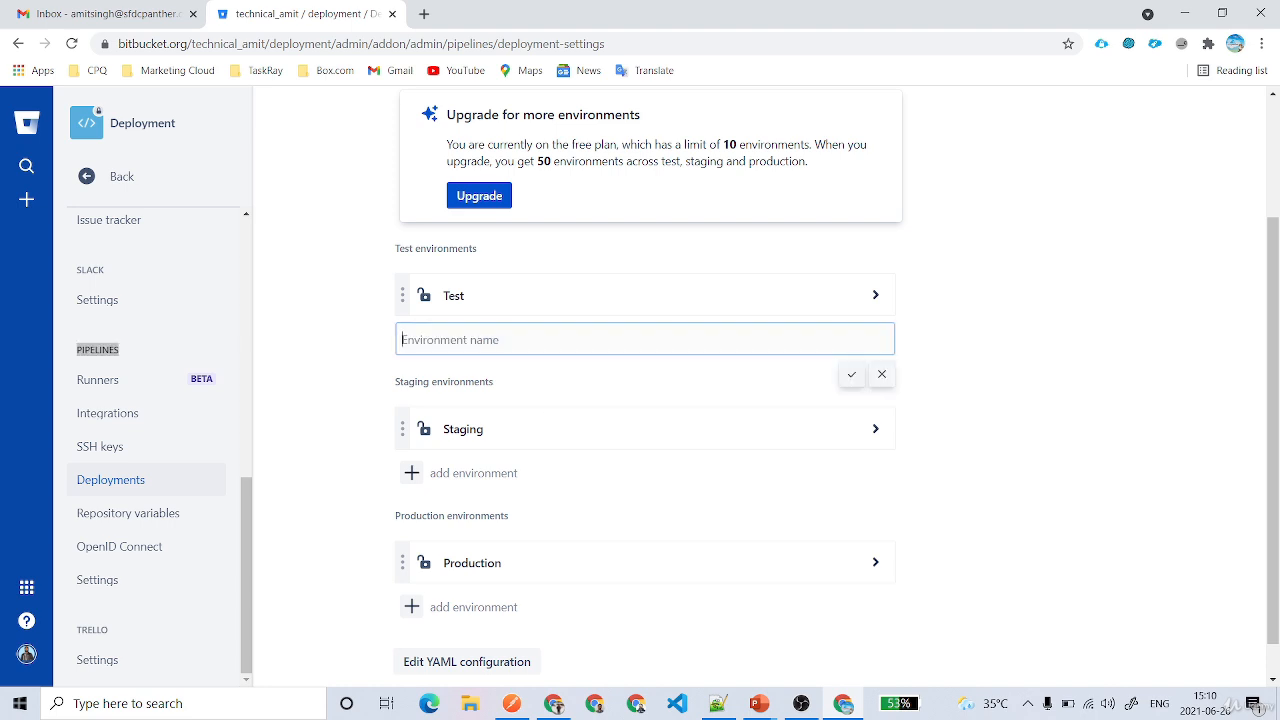
type("QA")
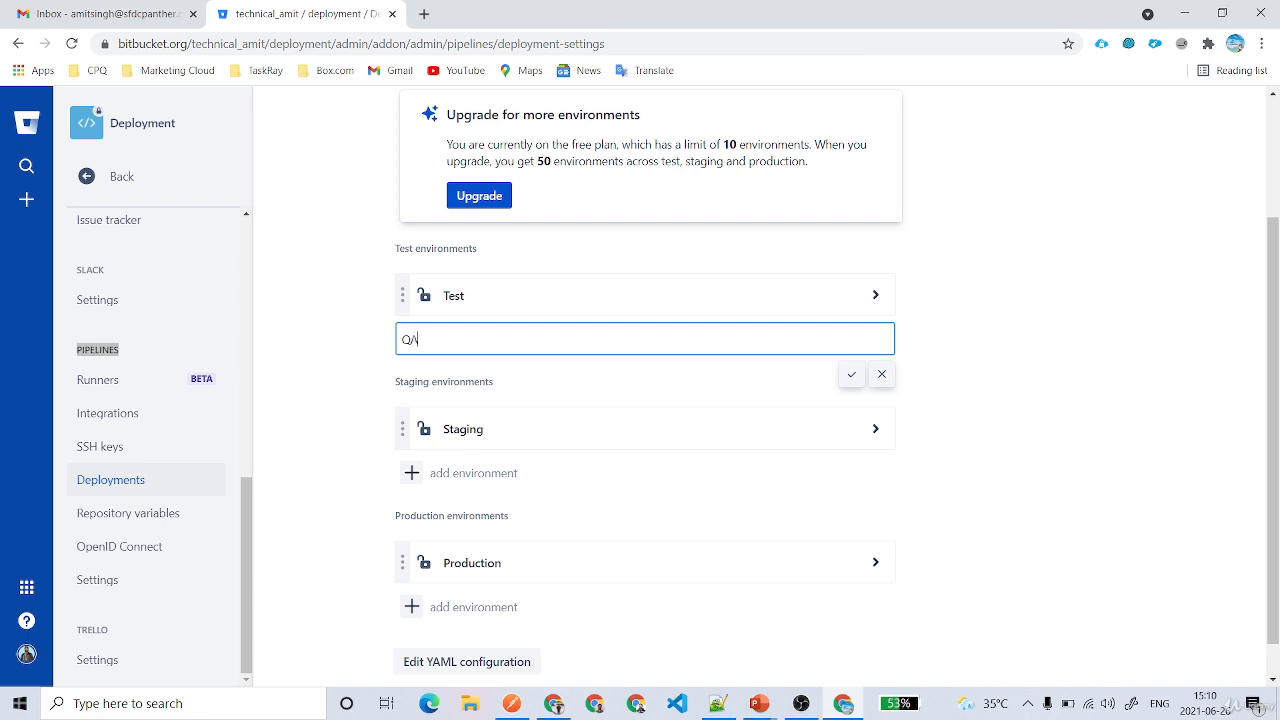
key("Return")
left_click(468, 385)
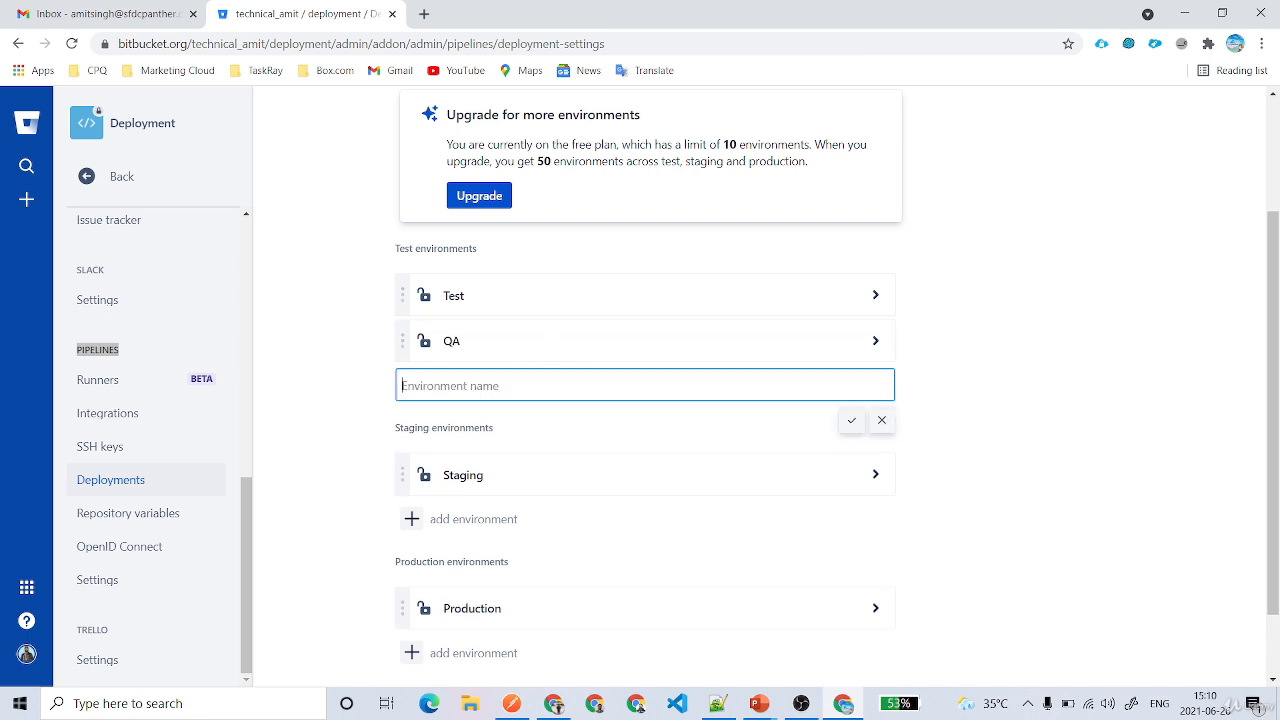
type("UAT")
key("Return")
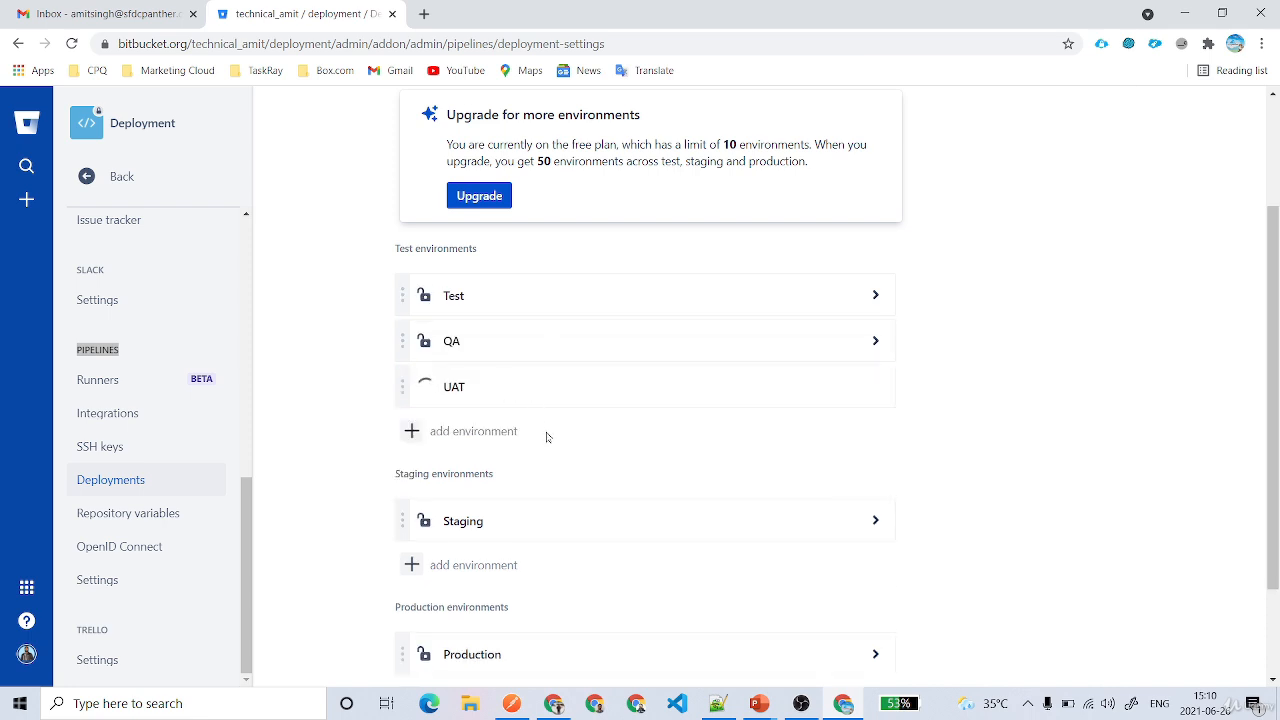
Add an Integration staging environment
scroll(545, 420, "down", 2)
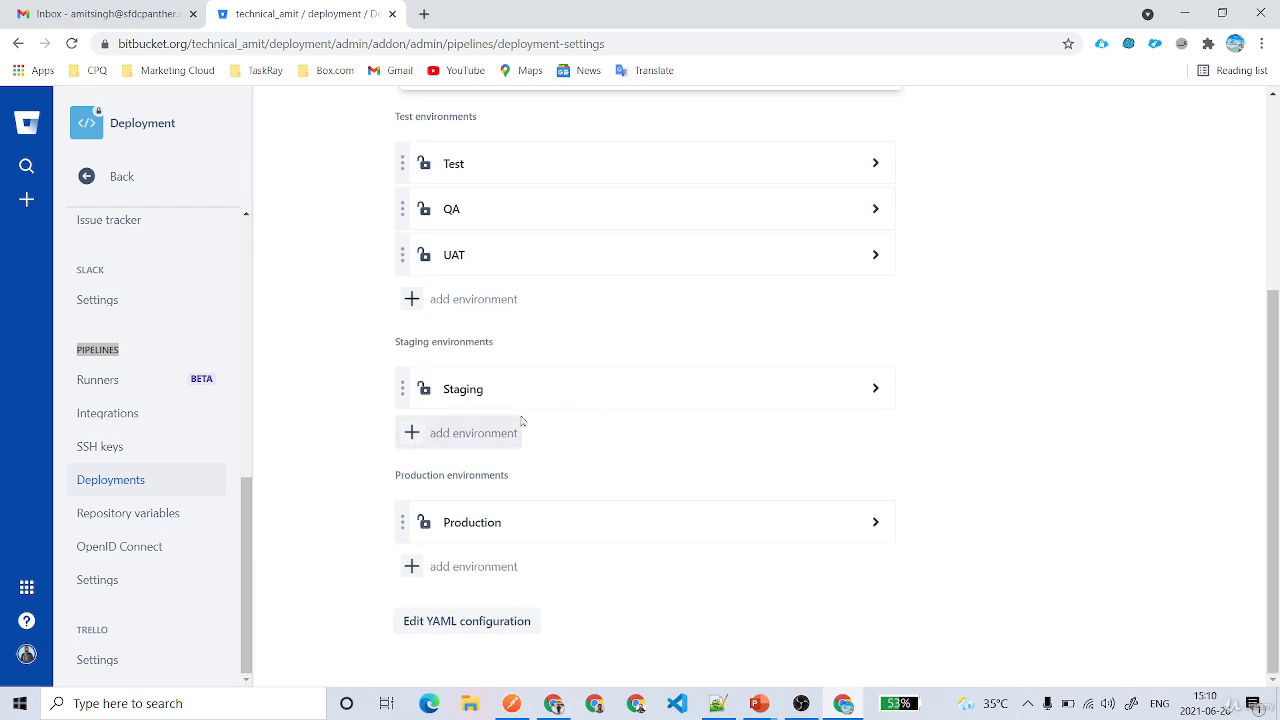
left_click(452, 430)
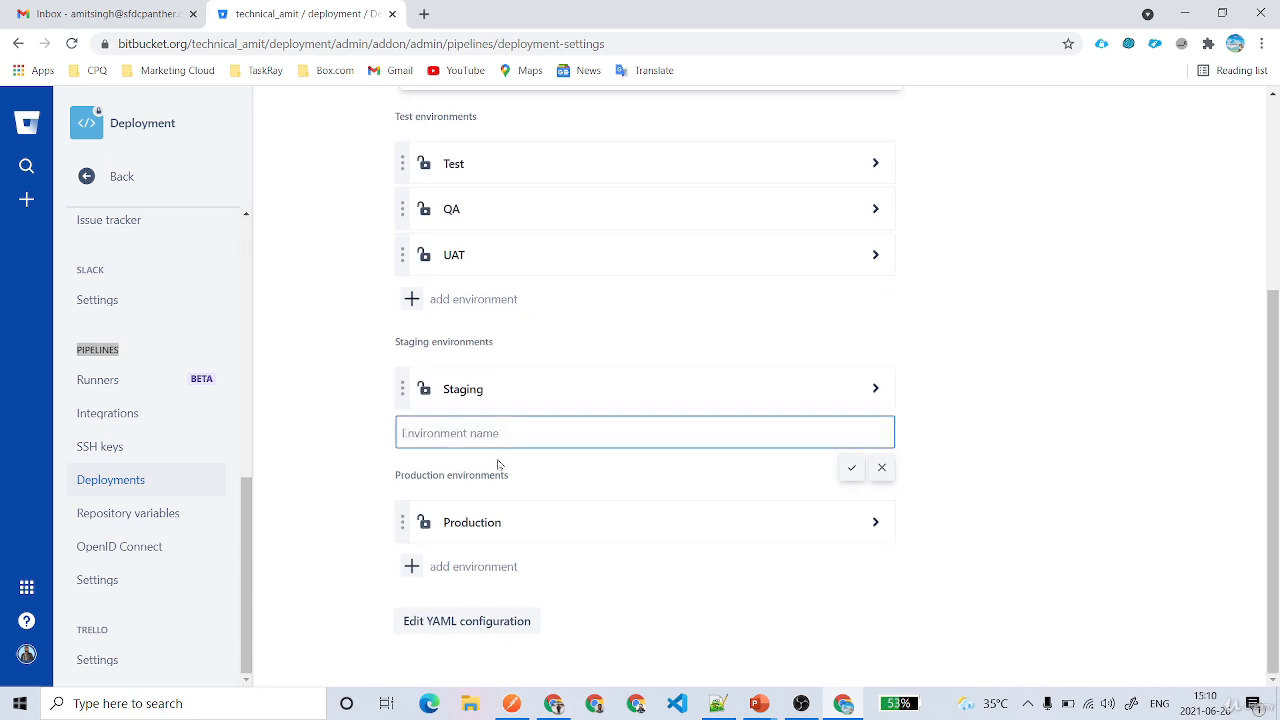
type("In")
key("BackSpace")
key("BackSpace")
type("ion")
key("Return")
Add a Pre Prod production environment
scroll(537, 480, "down", 1)
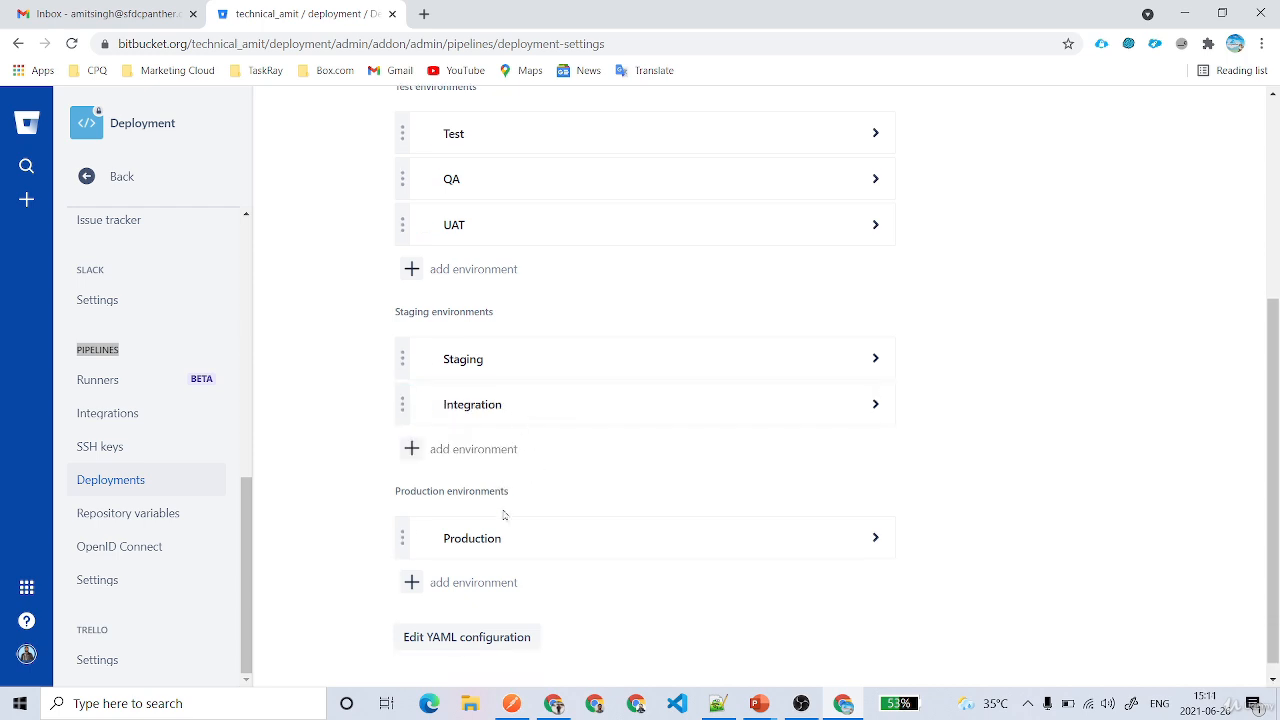
left_click(448, 570)
type("P")
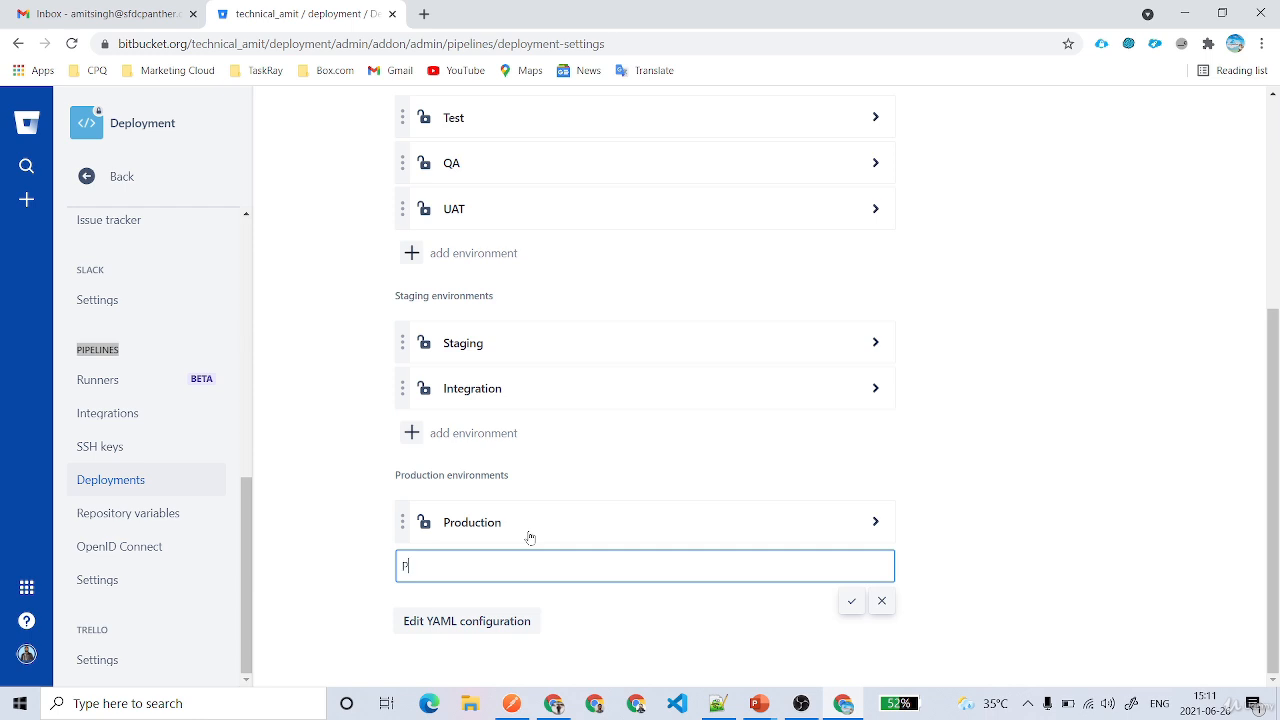
type("re Prod")
key("Return")
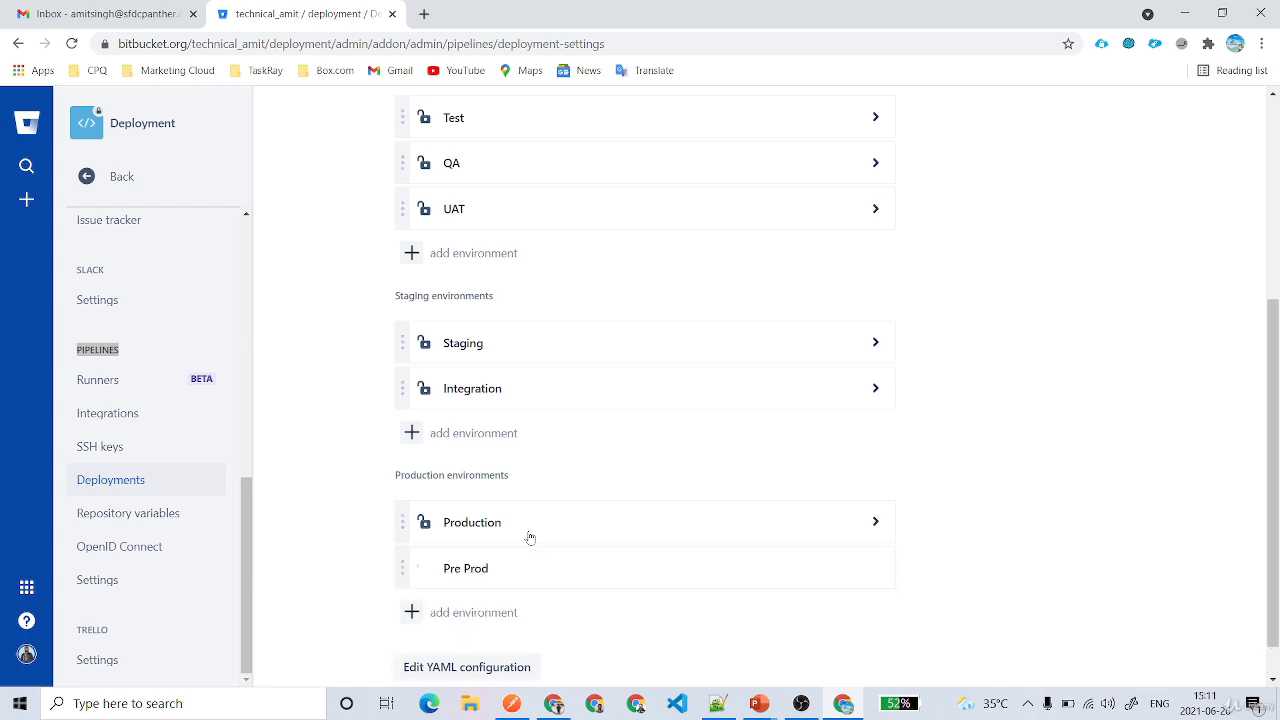
Move Pre Prod above Production, and add Development as the first test environment
left_click_drag(398, 568, 400, 518)
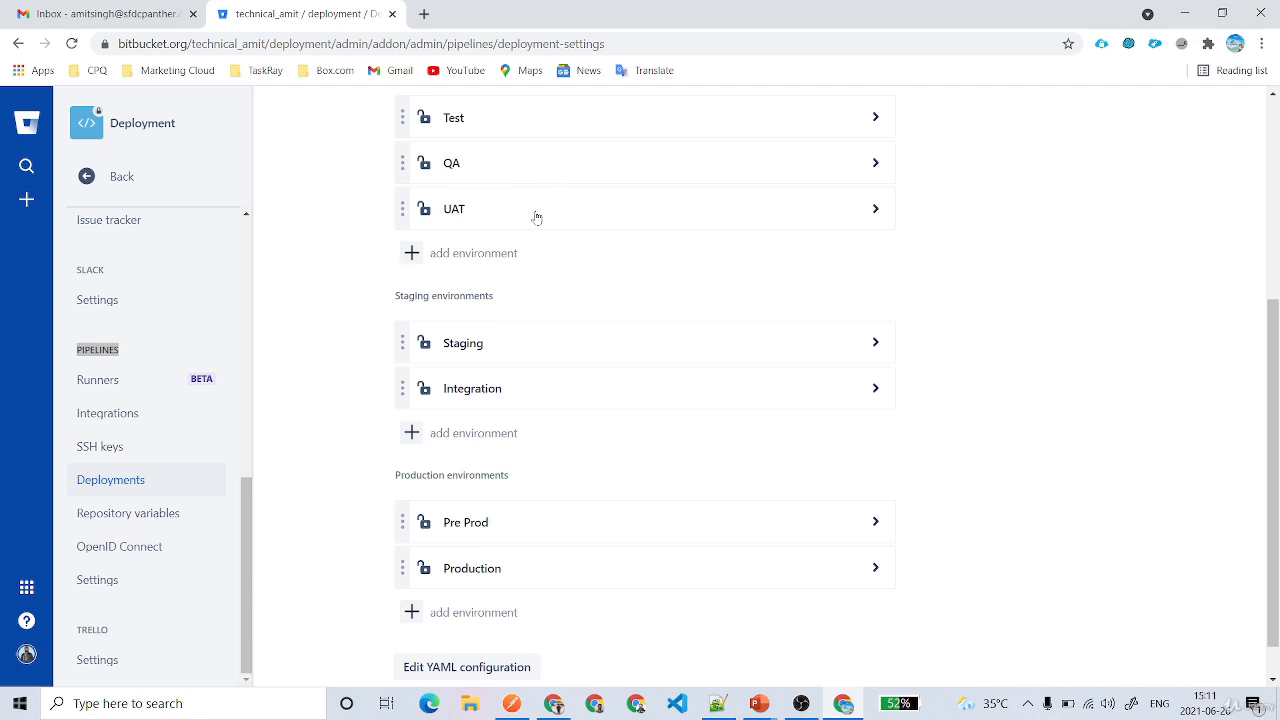
left_click(446, 266)
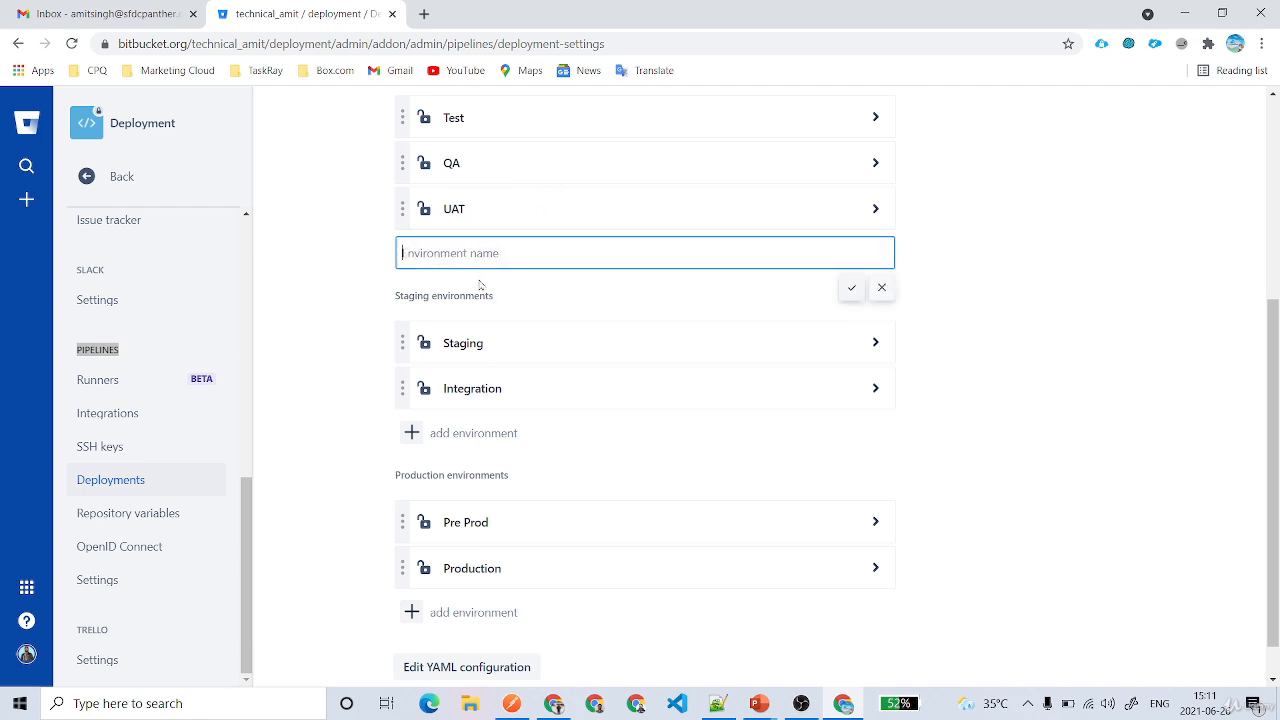
type("Development")
key("Return")
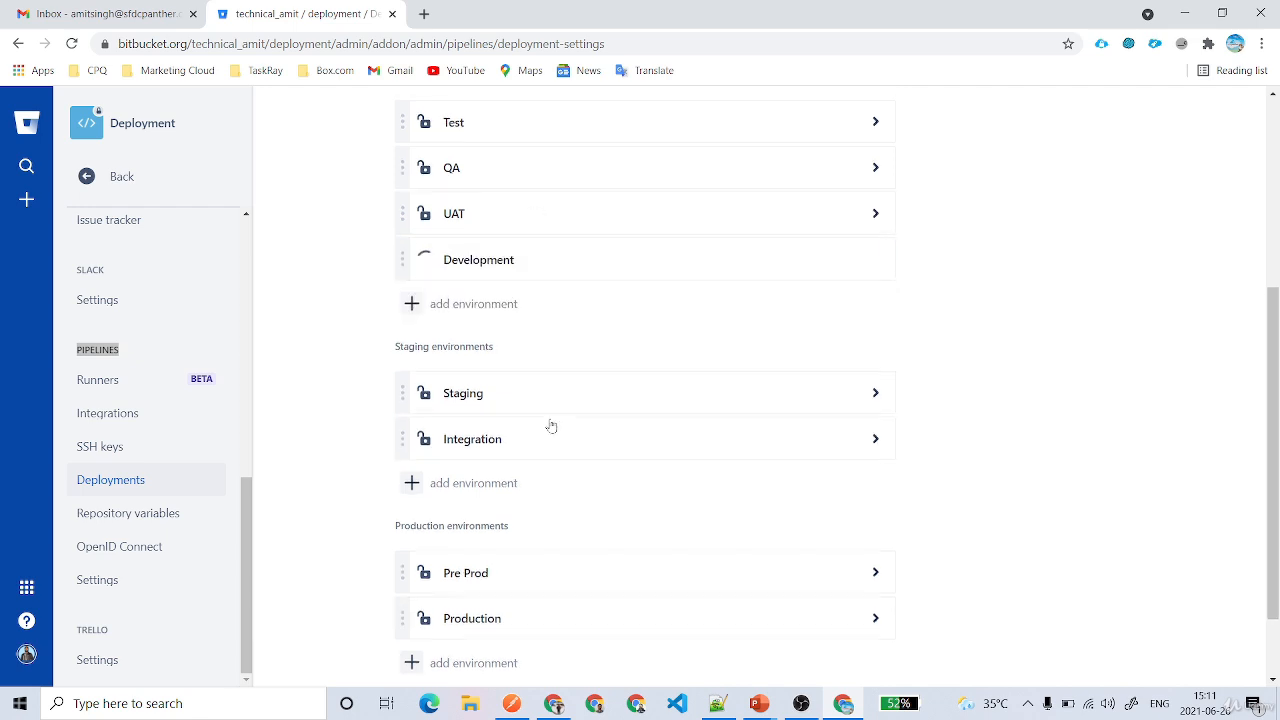
left_click_drag(406, 419, 403, 284)
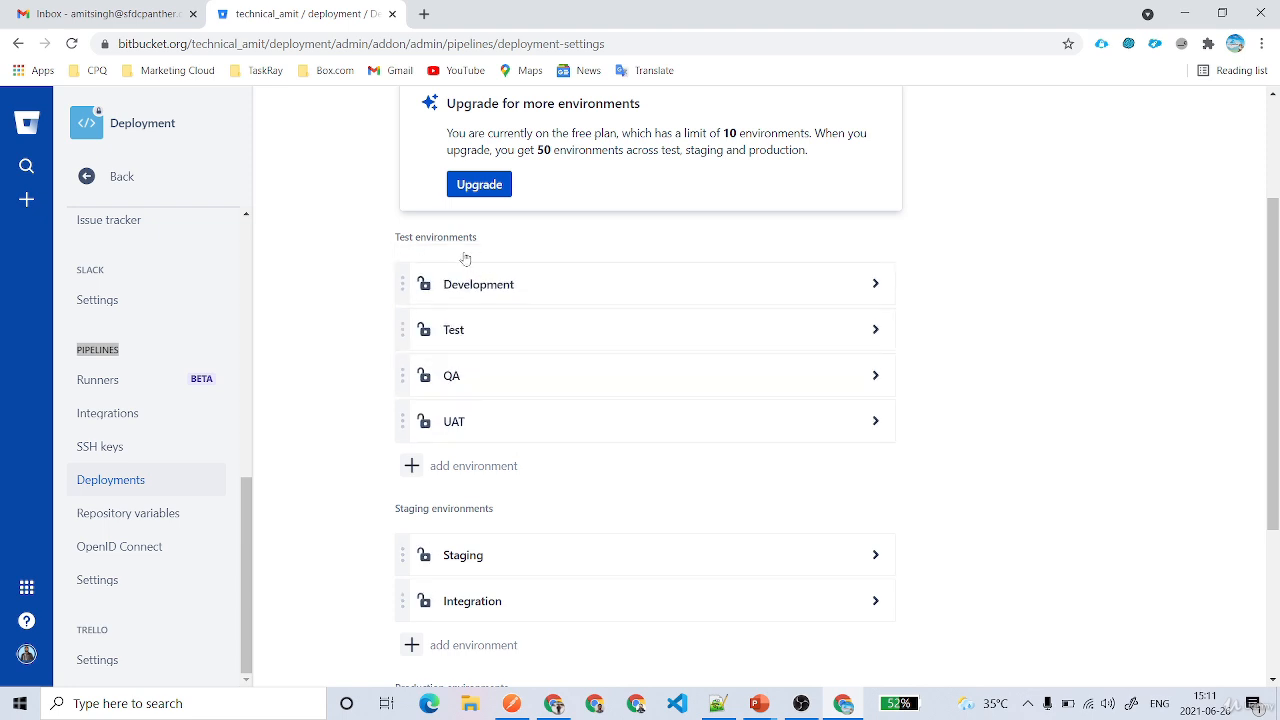
Review the eight environments against the free plan's 10-environment limit
scroll(533, 237, "down", 1)
scroll(533, 237, "down", 1)
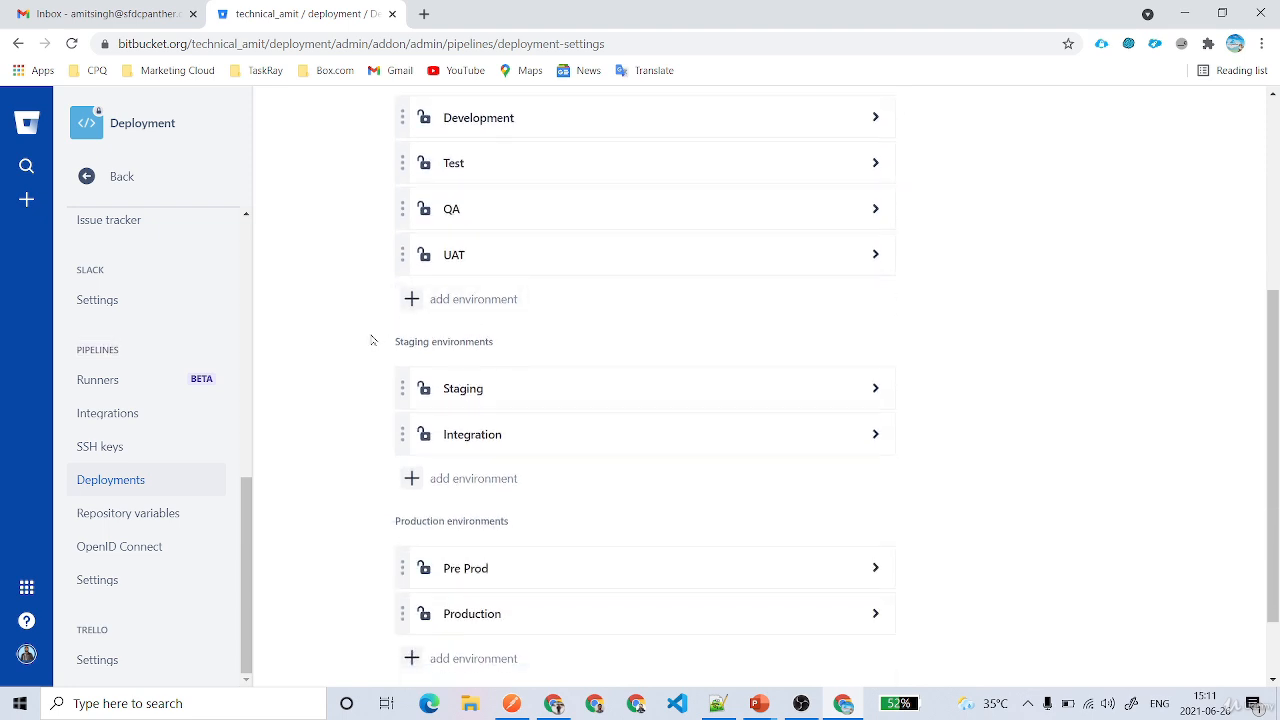
scroll(540, 360, "down", 1)
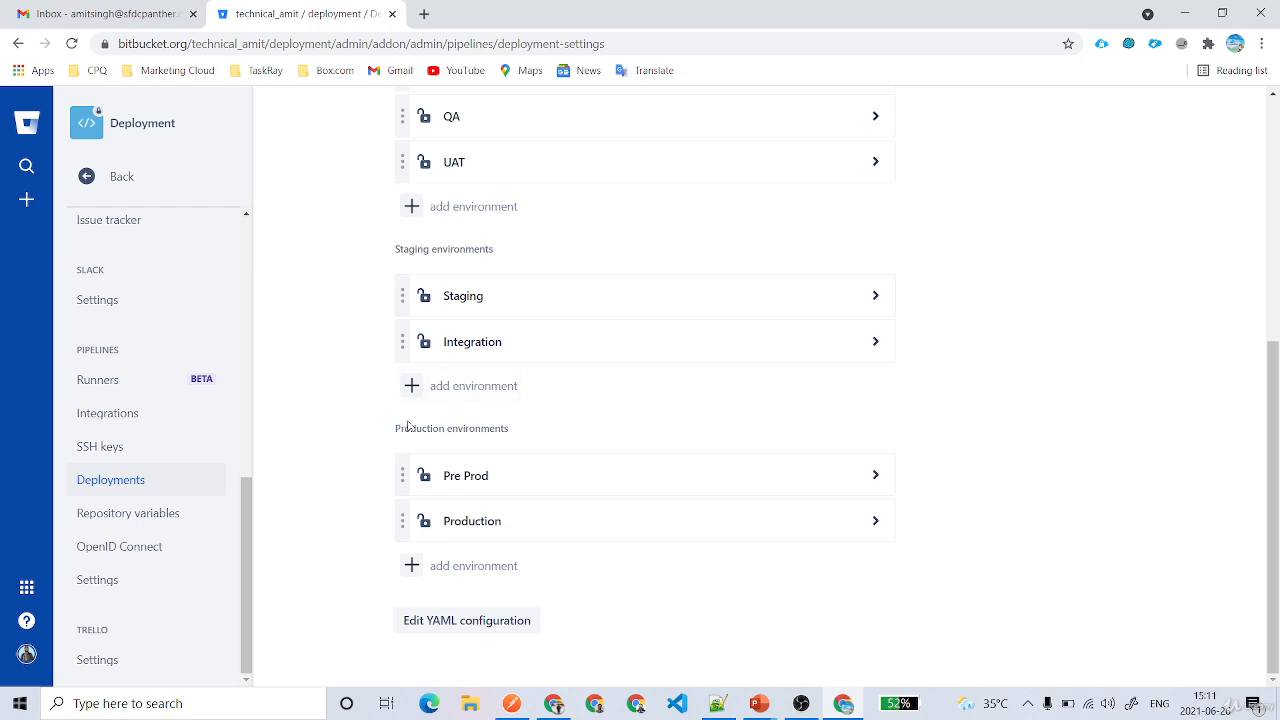
left_click_drag(402, 425, 566, 438)
scroll(566, 438, "up", 4)
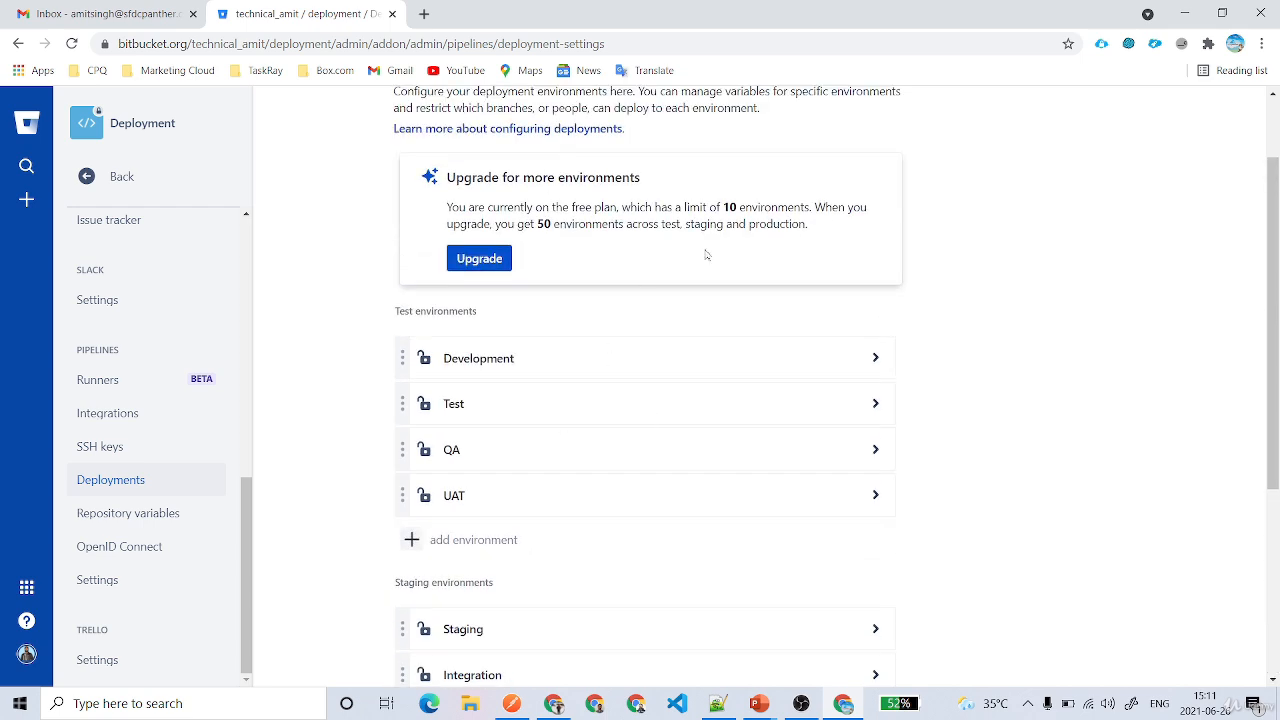
left_click_drag(723, 207, 805, 207)
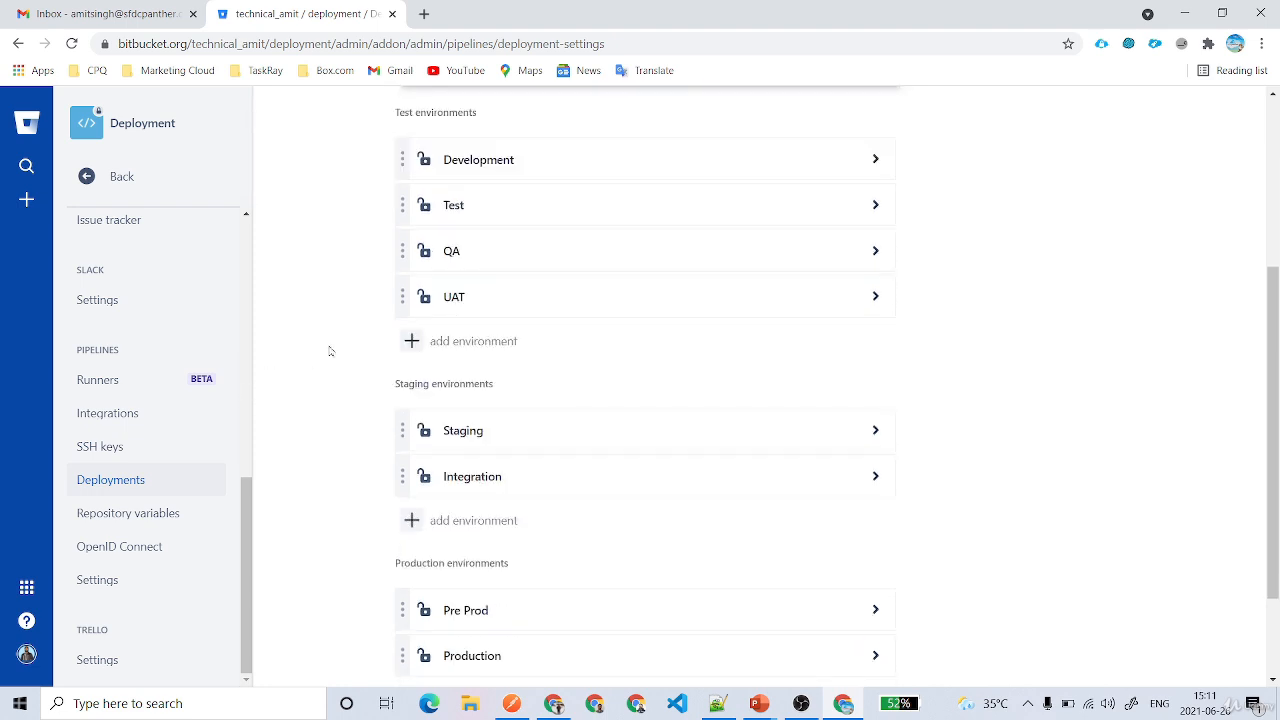
scroll(320, 360, "down", 3)
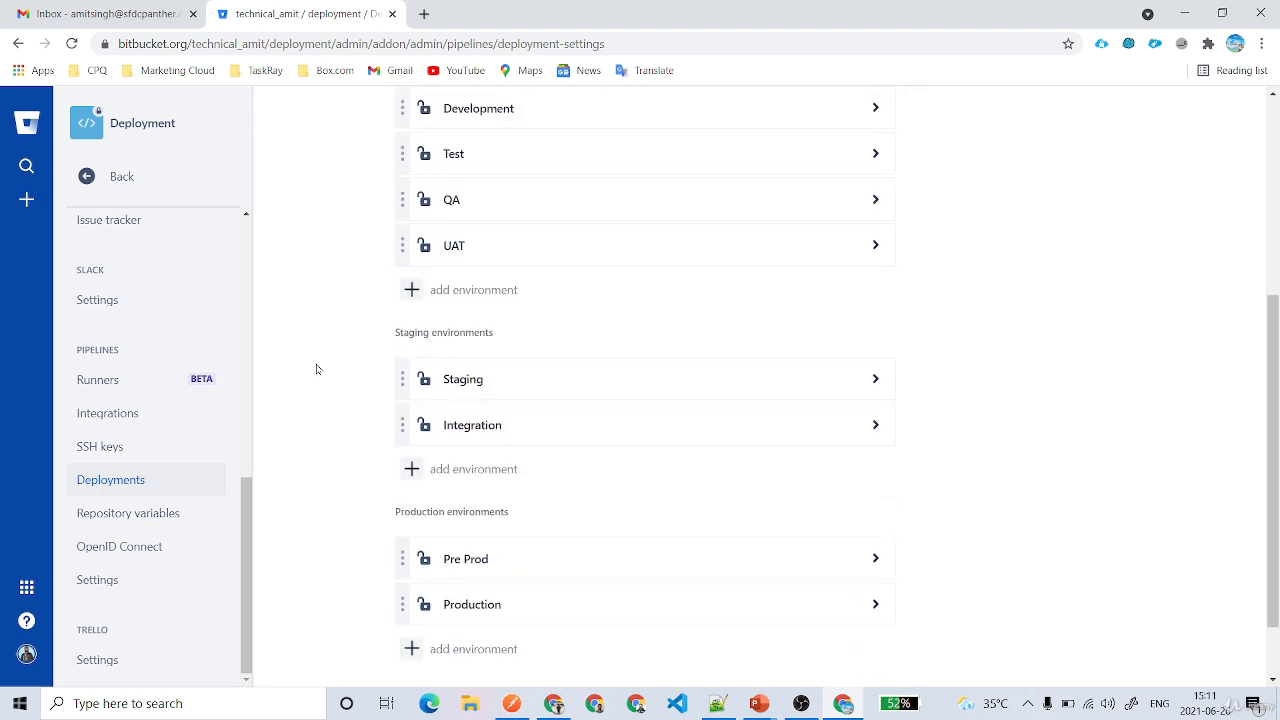
Add a HUB_ORG_USERNAME repository variable with the login username copied from the notes
left_click(162, 514)
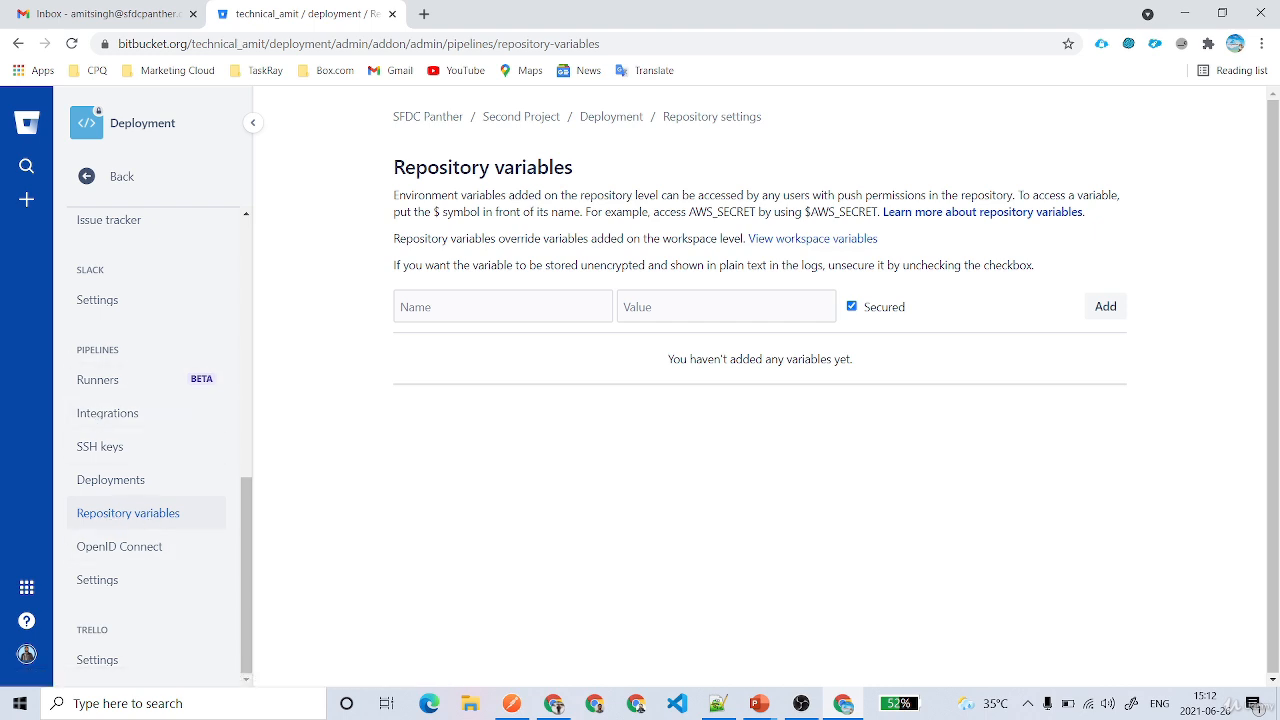
left_click(490, 307)
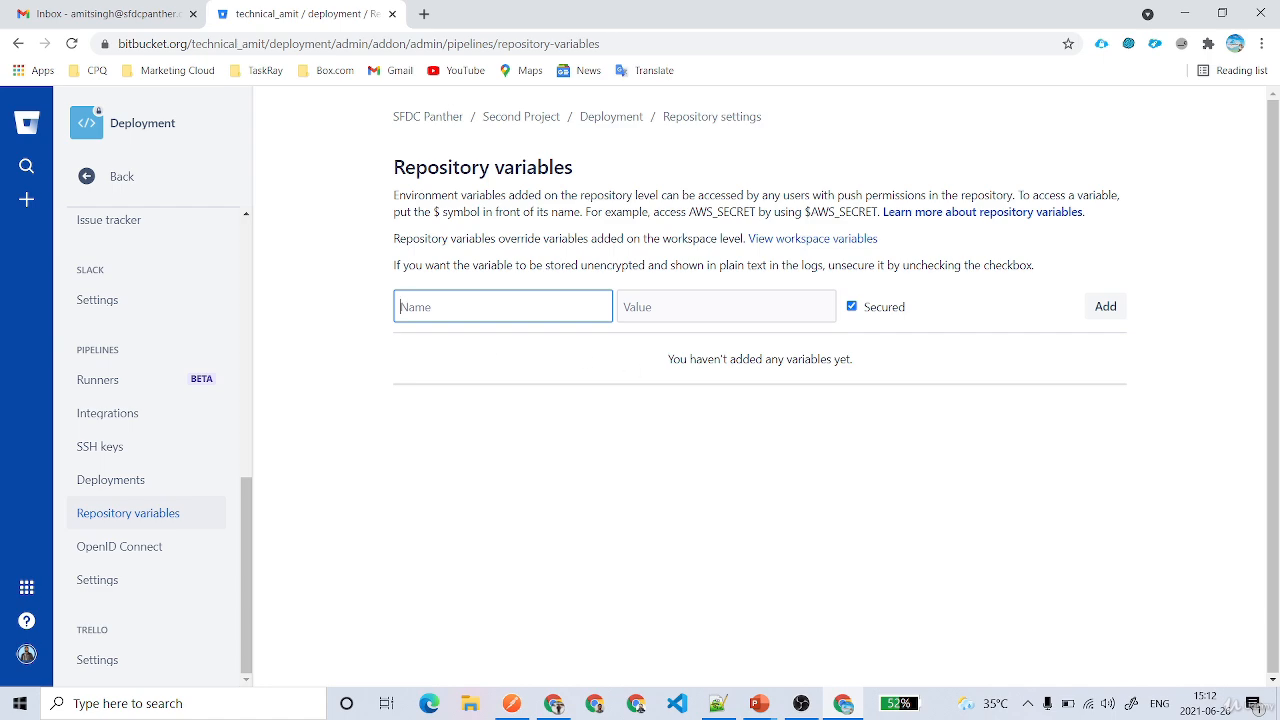
left_click(718, 703)
scroll(640, 370, "up", 8)
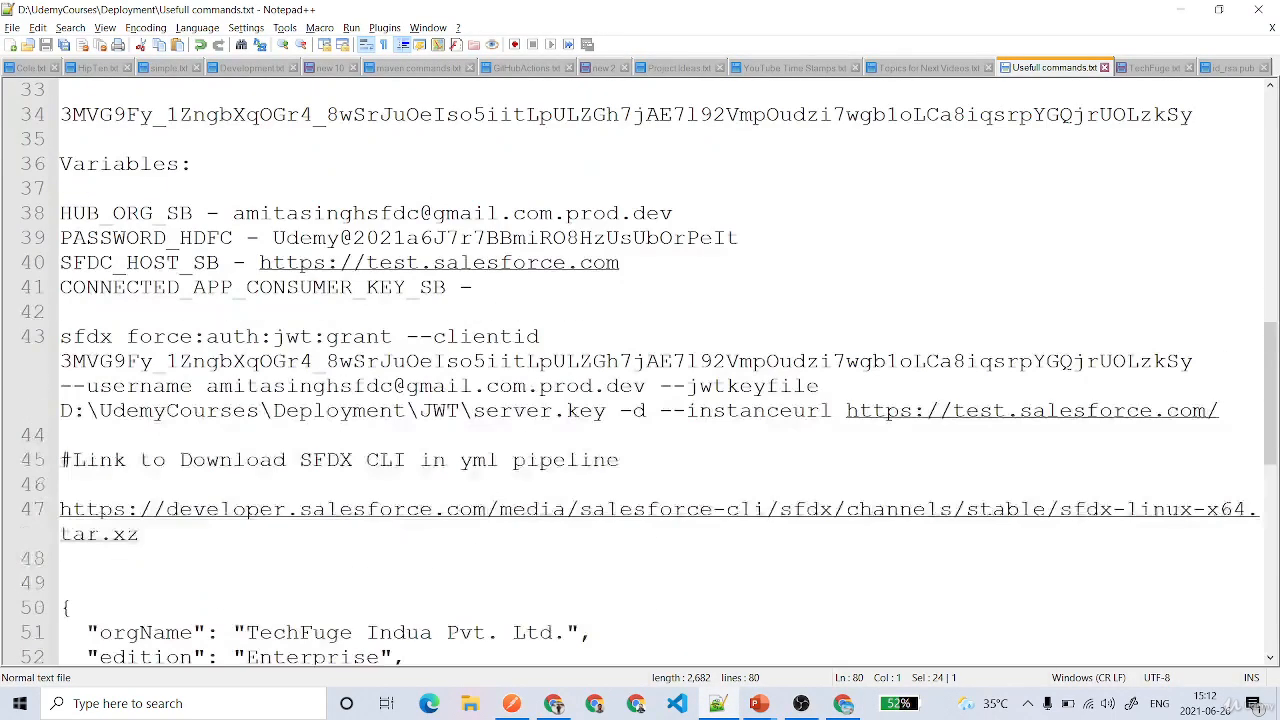
scroll(640, 370, "up", 1)
double_click(130, 294)
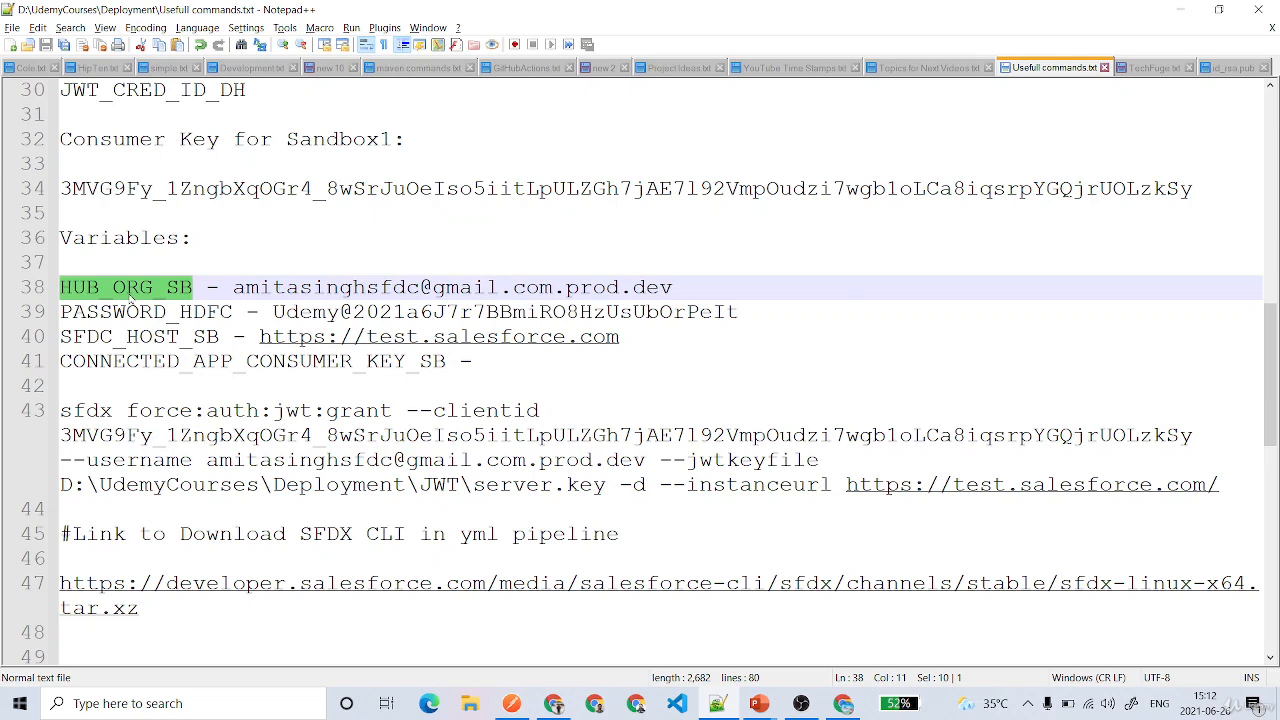
key("ctrl+c")
key("alt+Tab")
key("ctrl+v")
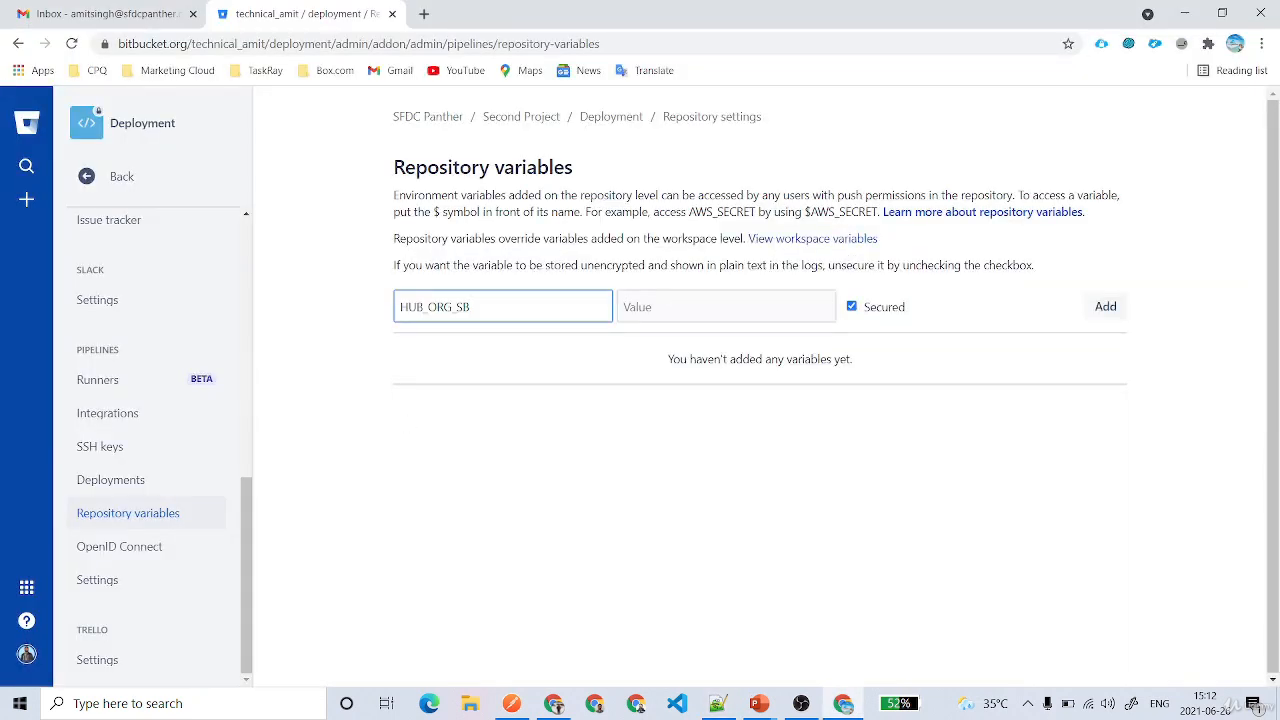
type("USERNAME")
left_click_drag(516, 307, 351, 314)
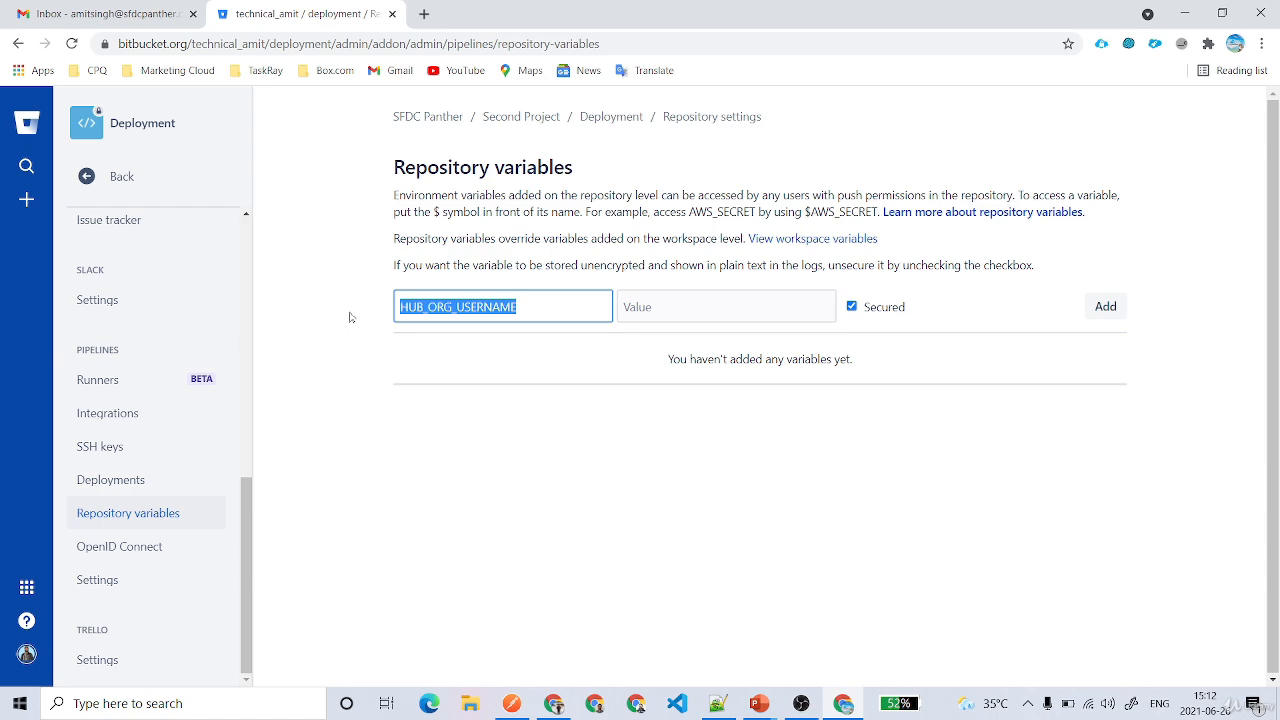
key("alt+Tab")
left_click_drag(673, 287, 232, 287)
key("ctrl+c")
key("alt+Tab")
left_click(700, 306)
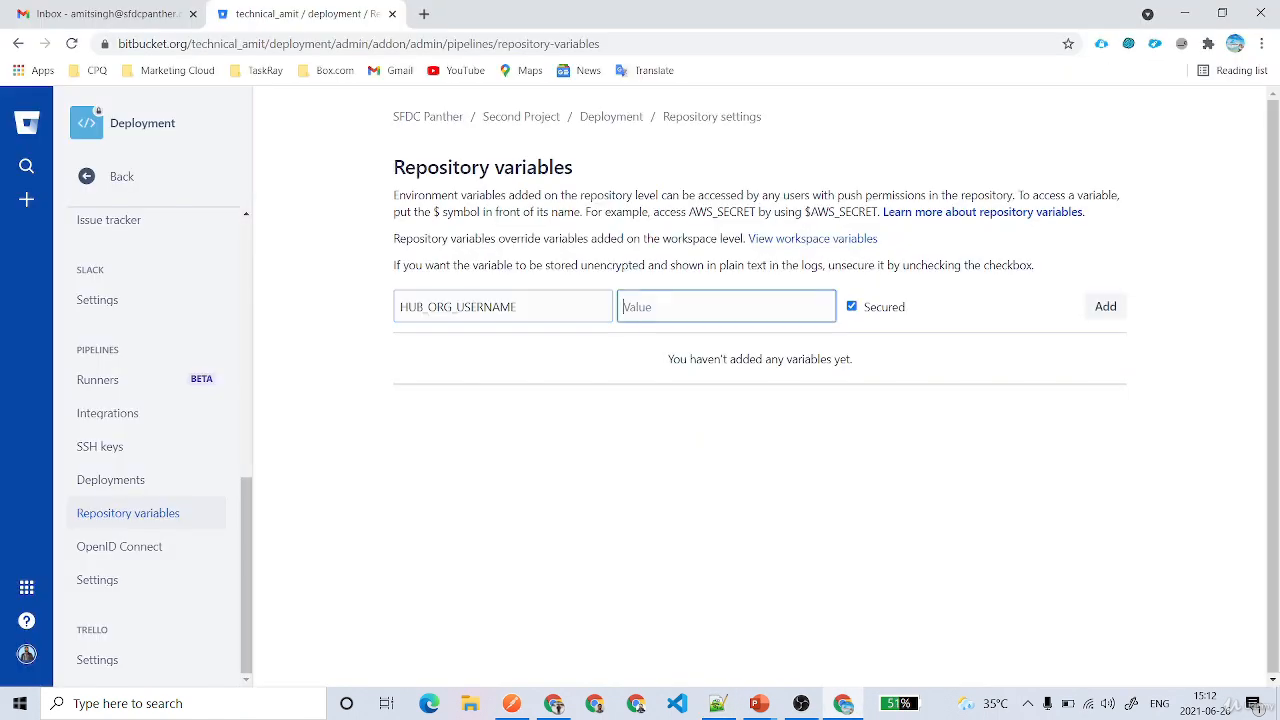
key("ctrl+v")
key("Return")
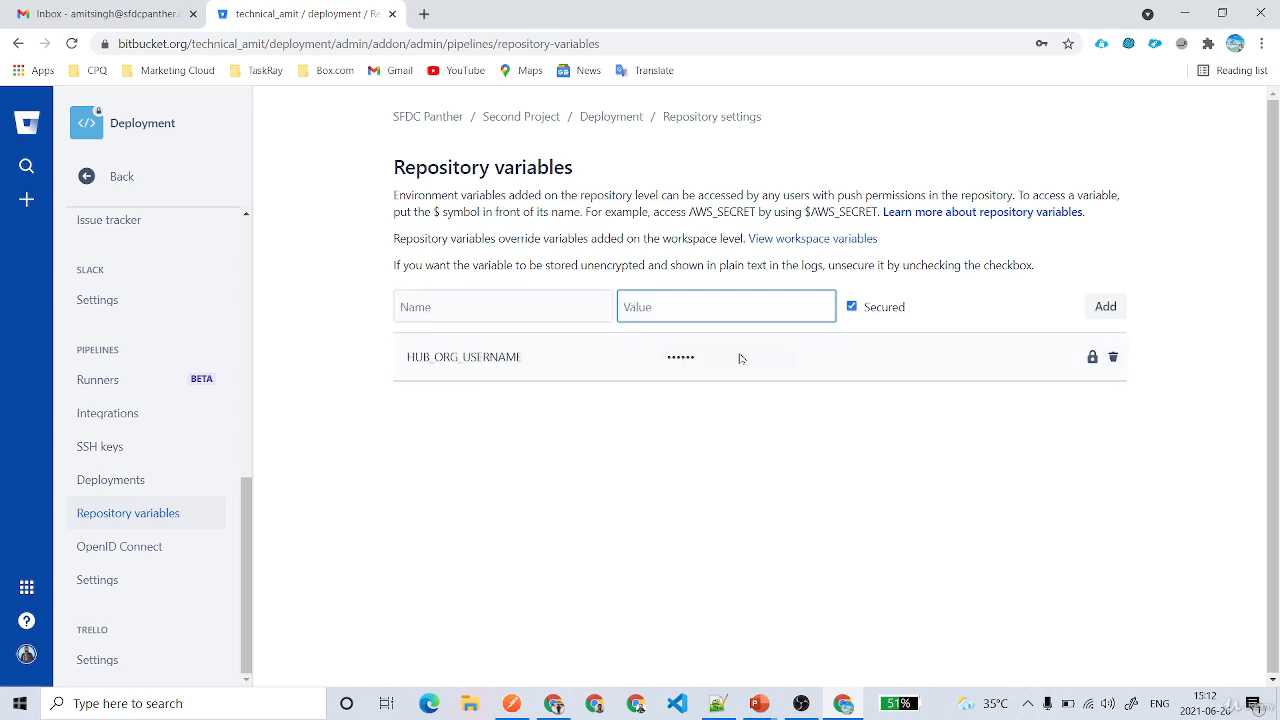
Delete the masked HUB_ORG_USERNAME and re-add it unsecured with the username value
left_click(1113, 360)
left_click(897, 323)
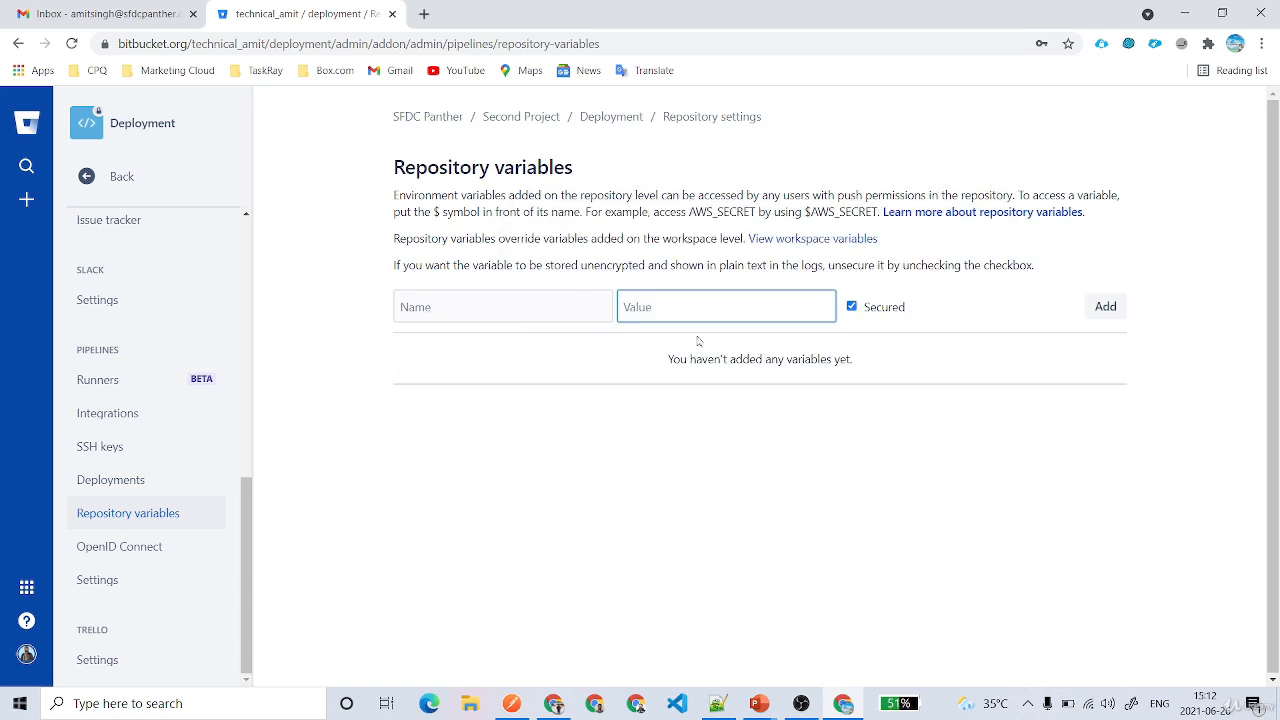
key("ctrl+v")
left_click(851, 306)
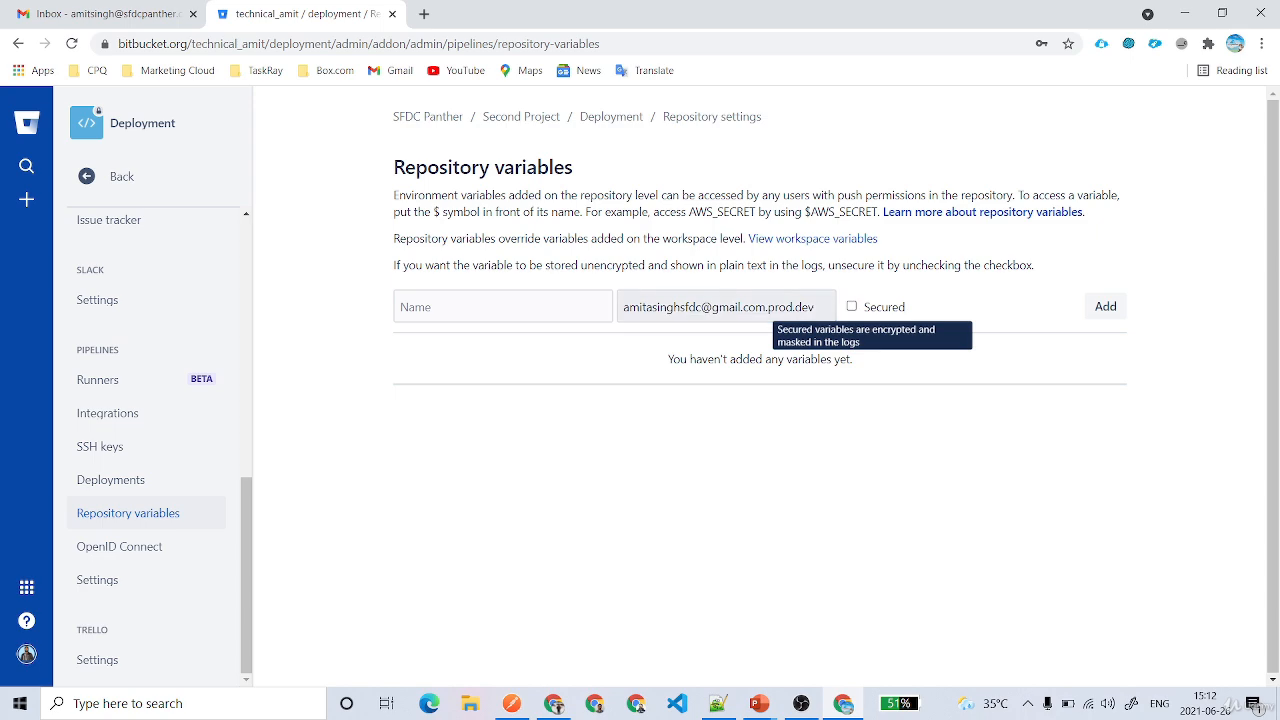
key("ctrl+a")
key("Return")
key("ctrl+v")
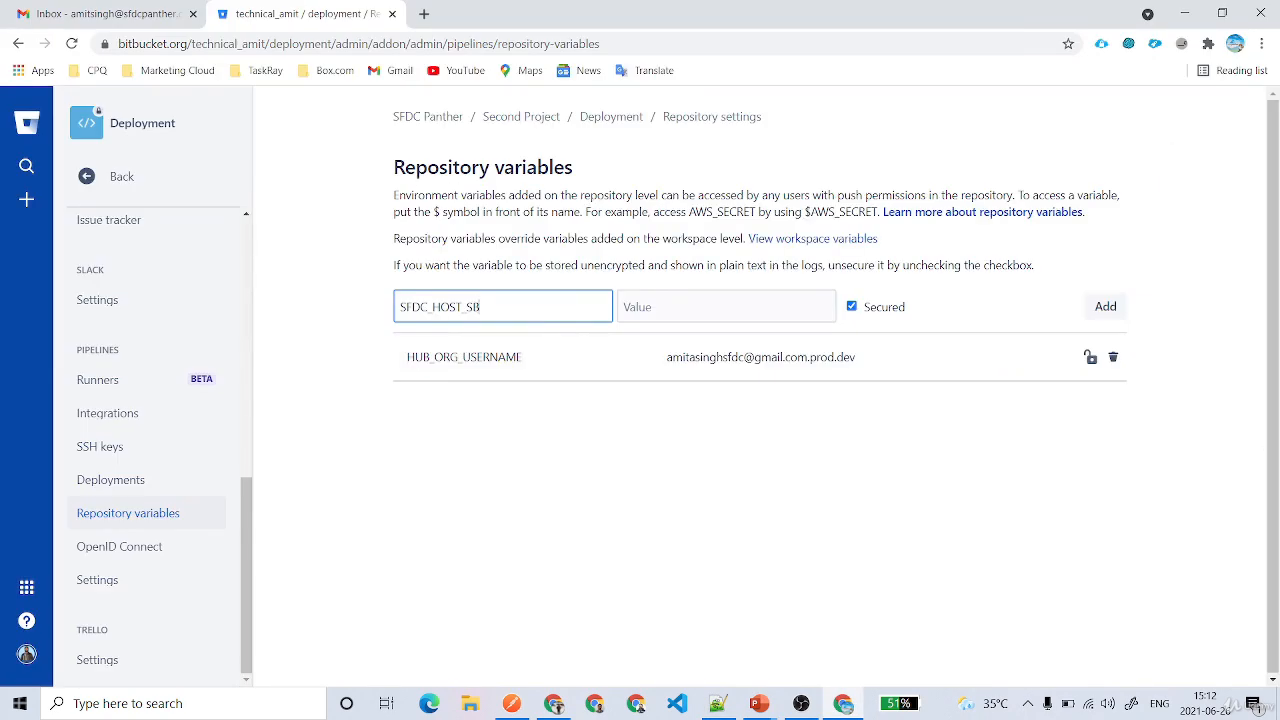
type("LOGIN")
key("alt+Tab")
left_click_drag(620, 337, 259, 337)
key("ctrl+c")
key("alt+Tab")
left_click(640, 306)
key("ctrl+v")
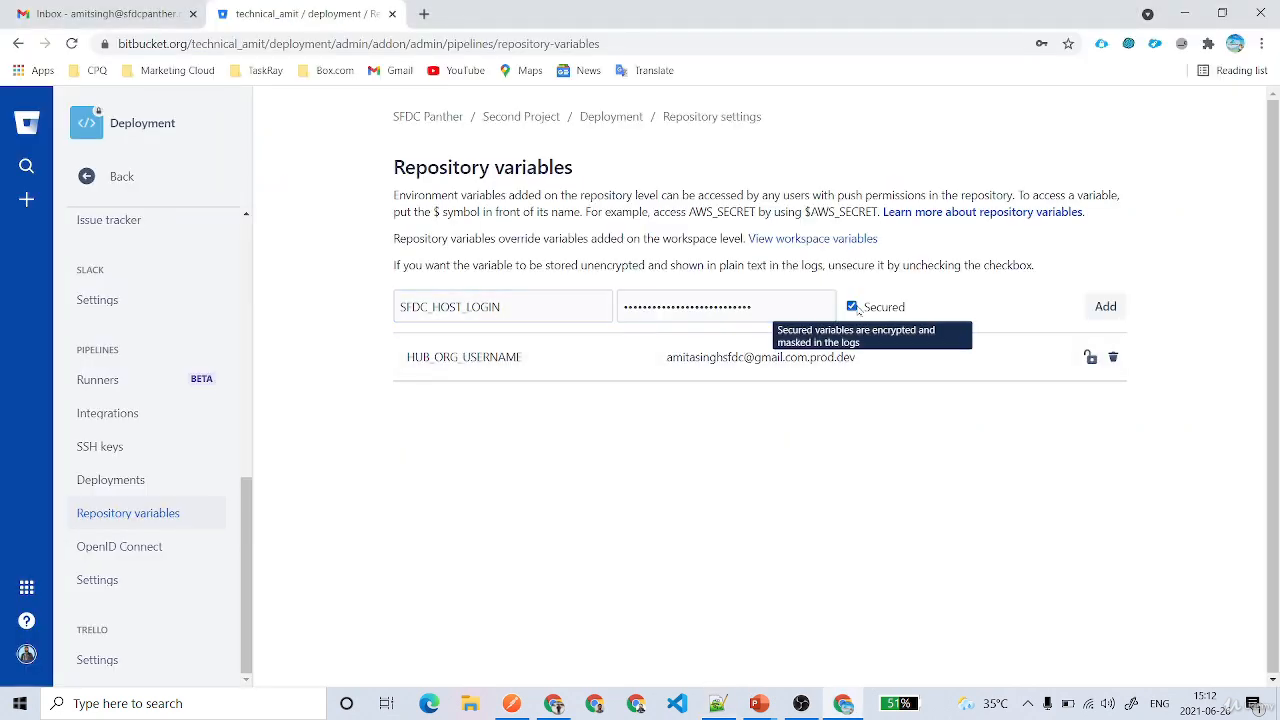
left_click(898, 317)
left_click(1103, 306)
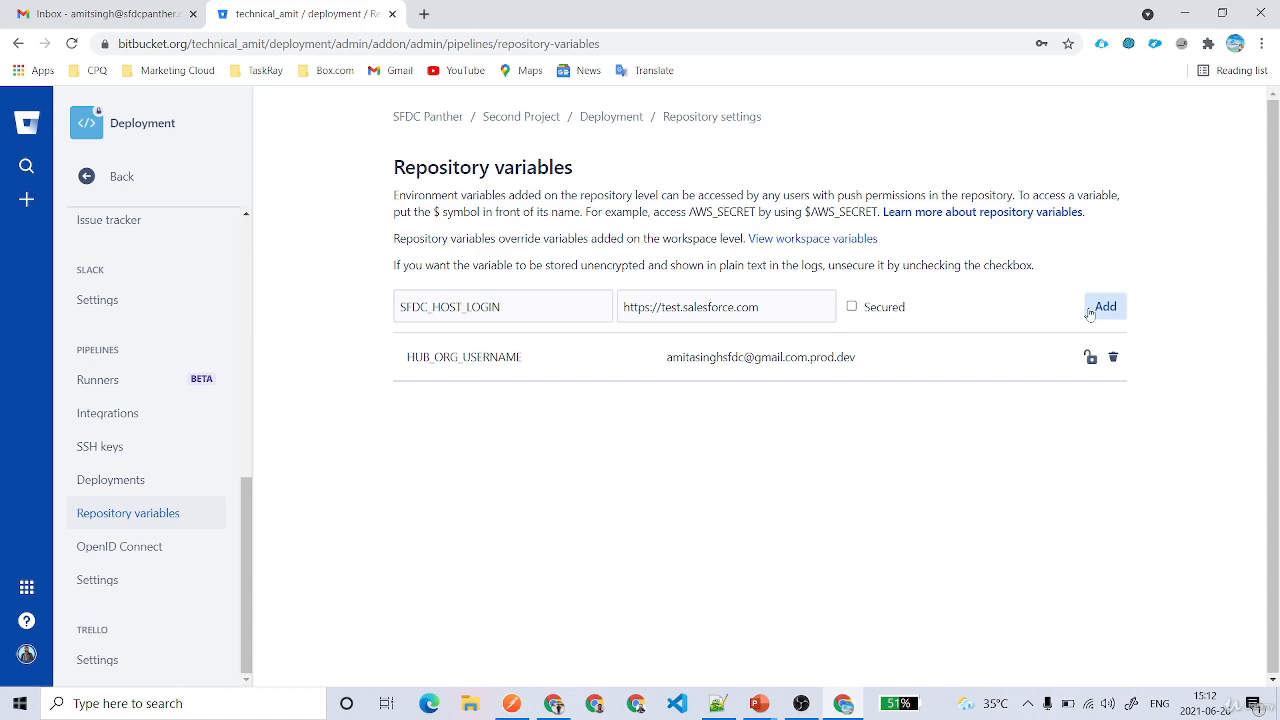
Add an unsecured CONNECTED_APP_CONSUMER_KEY variable with the consumer key from the notes
key("alt+Tab")
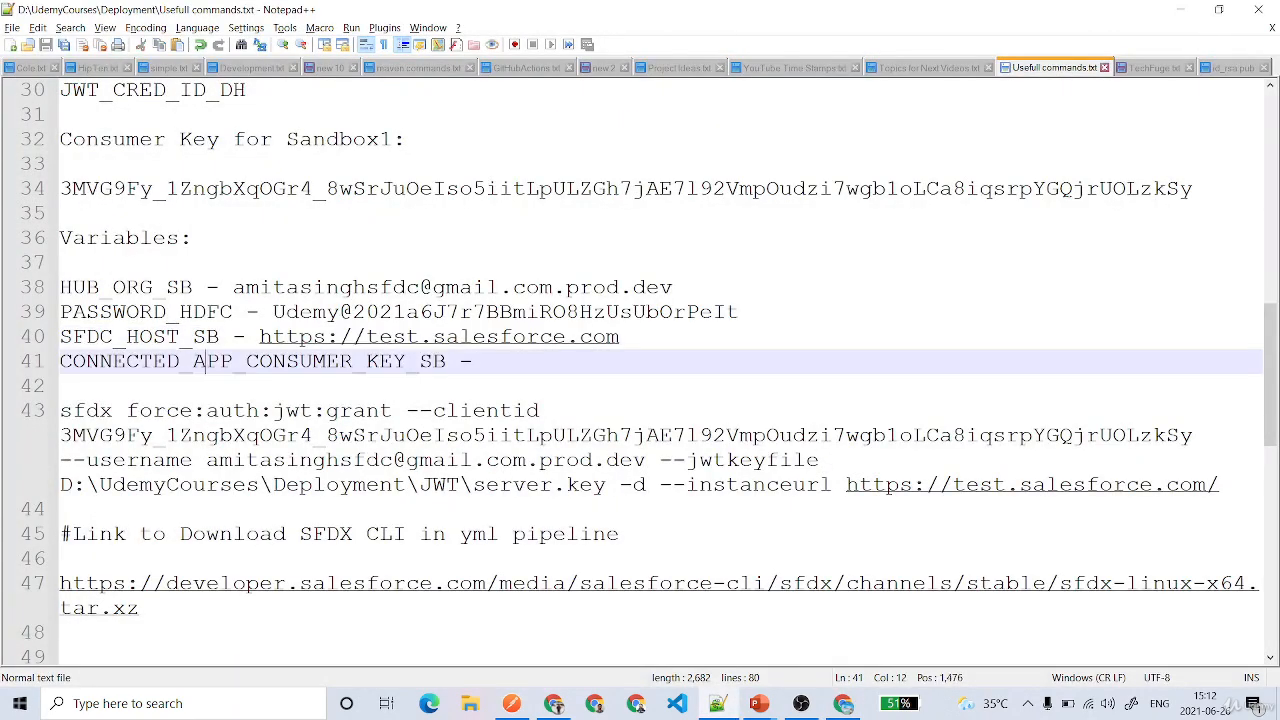
double_click(212, 363)
key("ctrl+c")
key("alt+Tab")
key("ctrl+v")
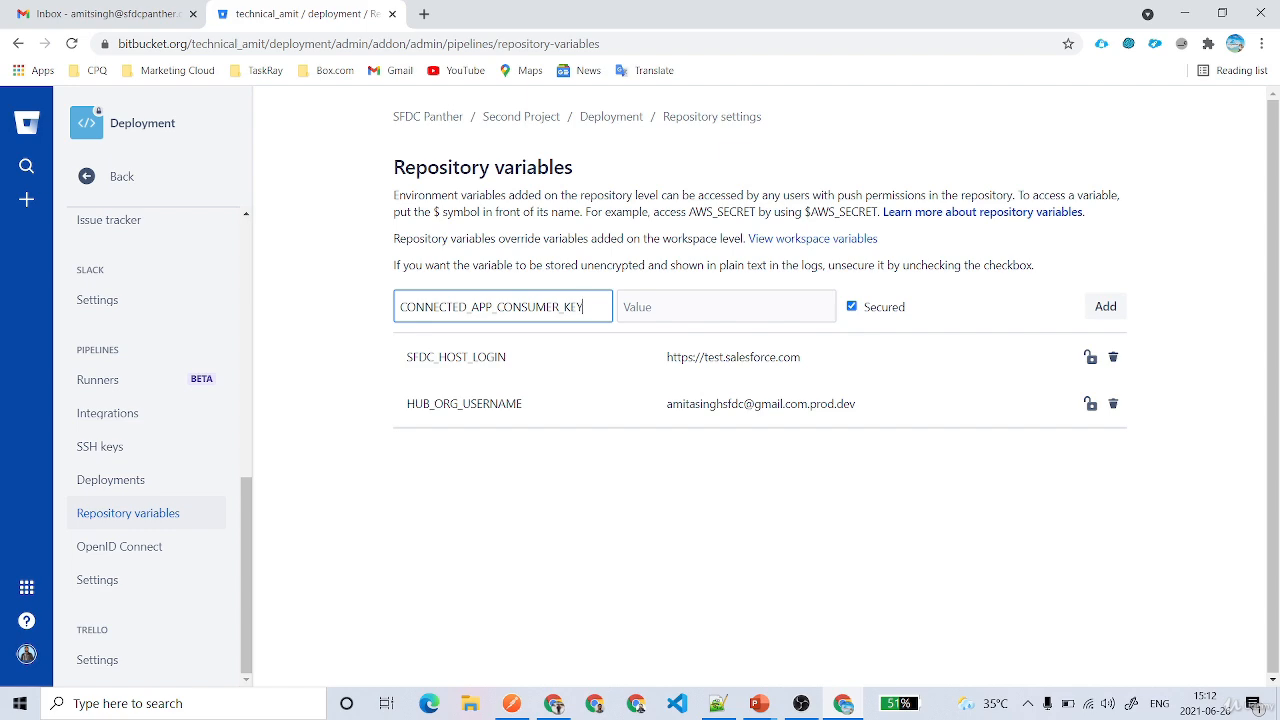
key("alt+Tab")
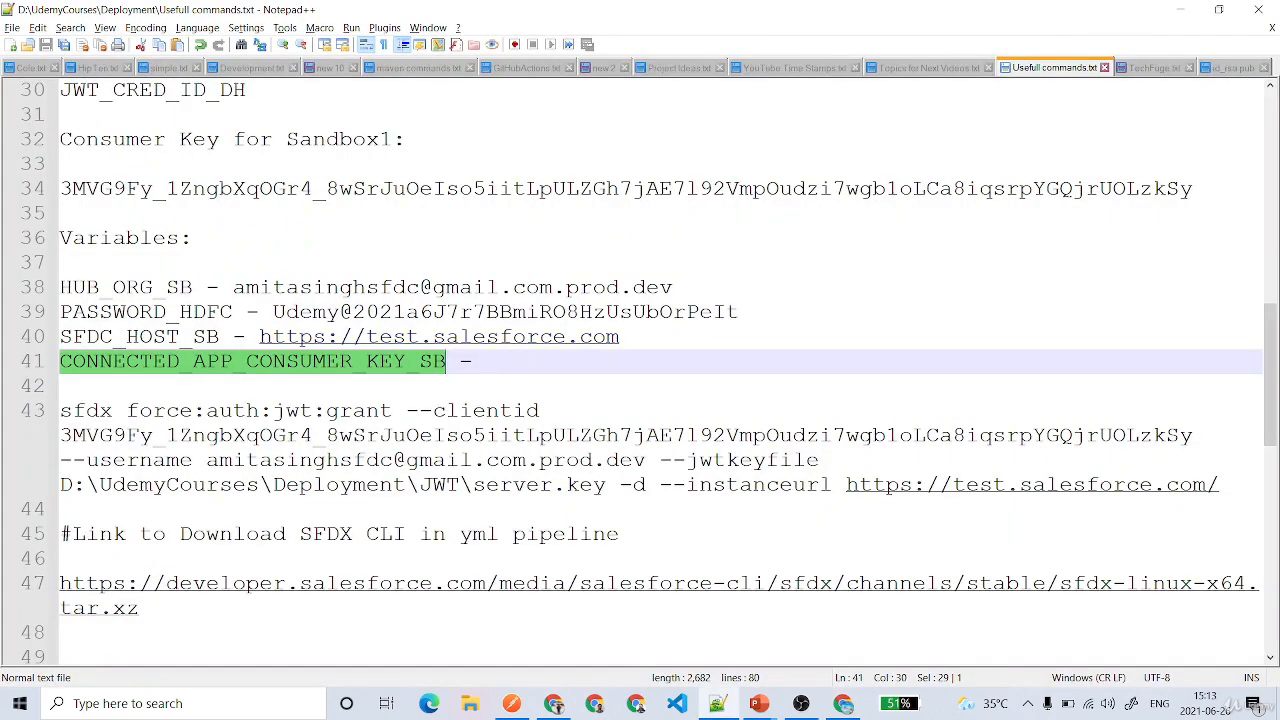
left_click_drag(1197, 190, 48, 197)
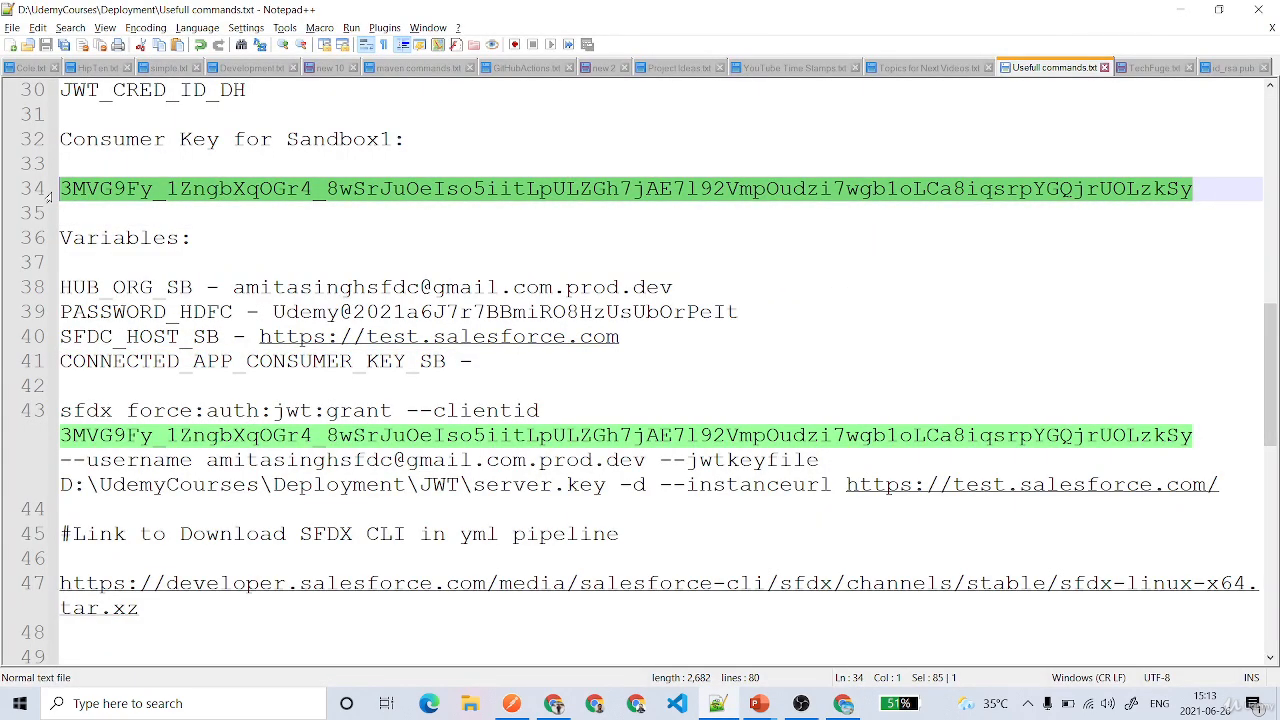
key("alt+Tab")
left_click(726, 307)
key("ctrl+v")
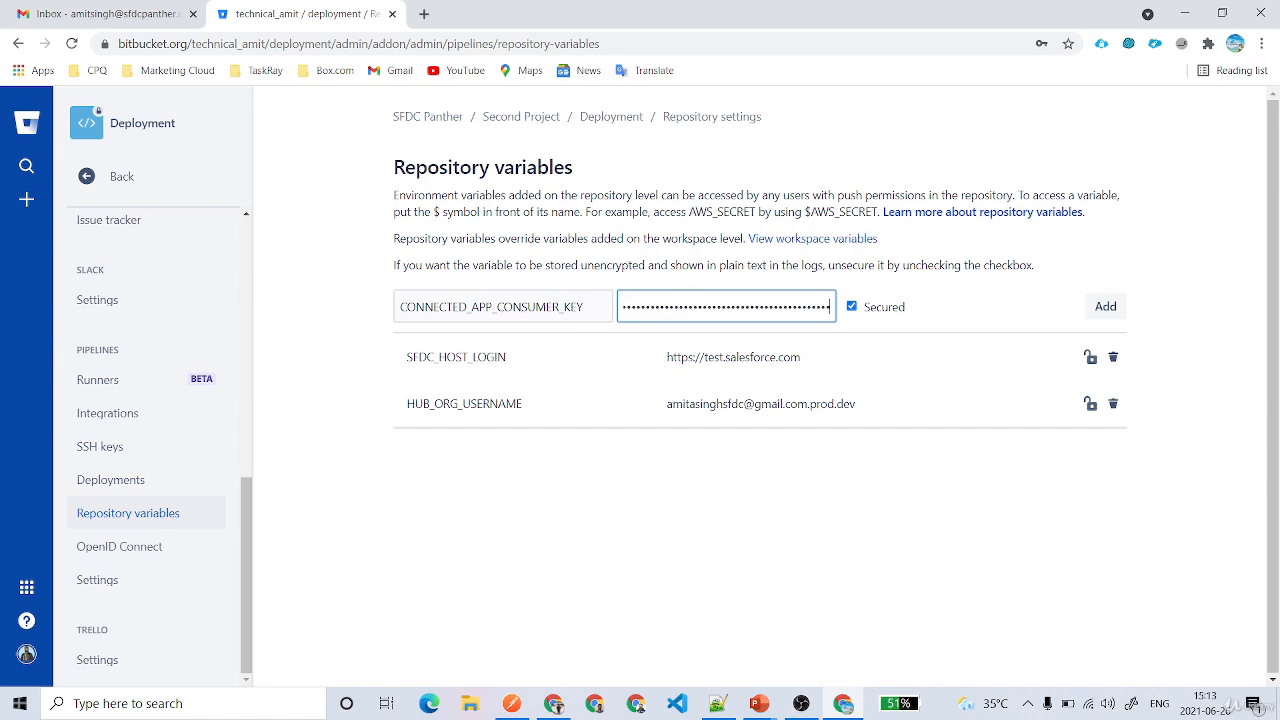
left_click(852, 307)
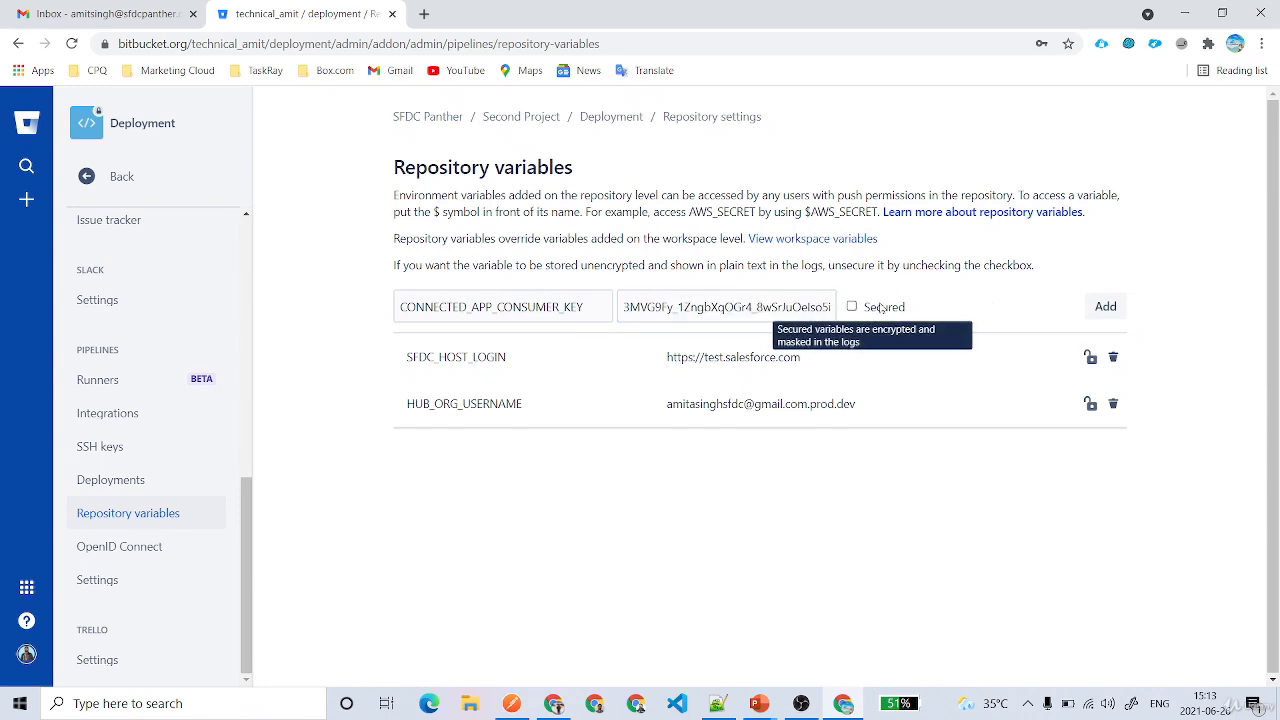
key("Return")
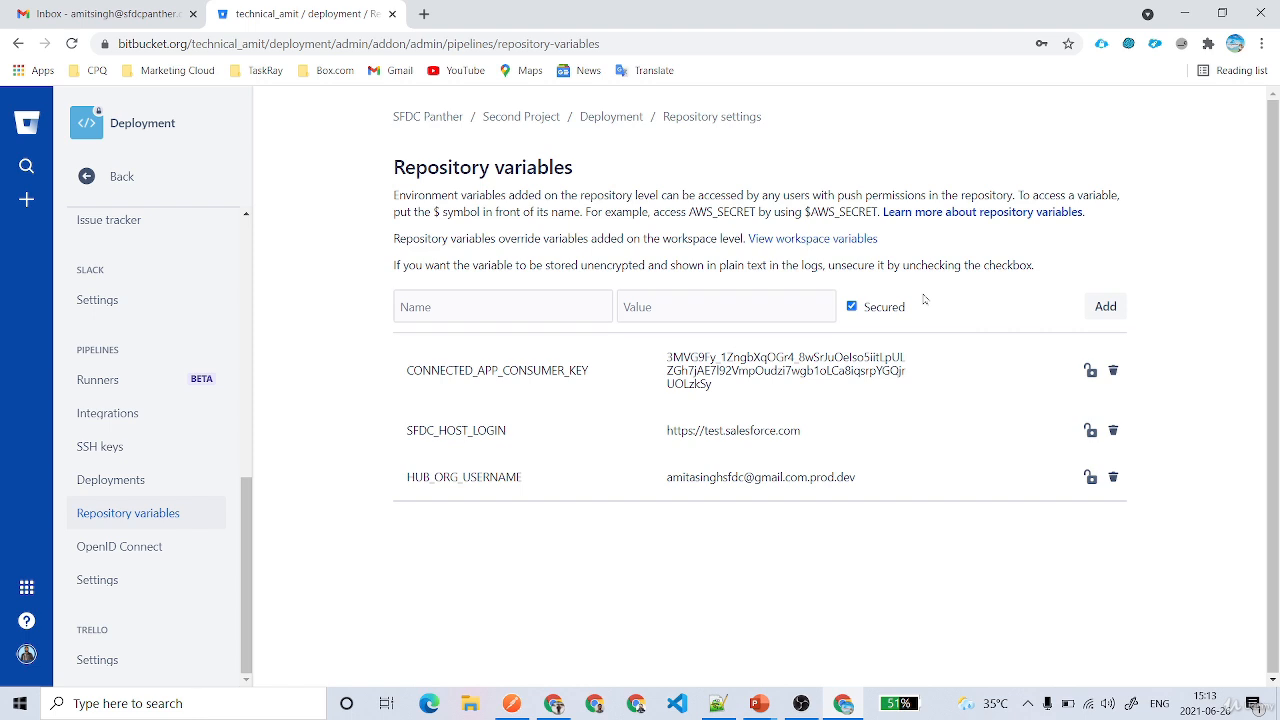
Add an unsecured repository variable ALIAS set to dev-org
left_click(500, 308)
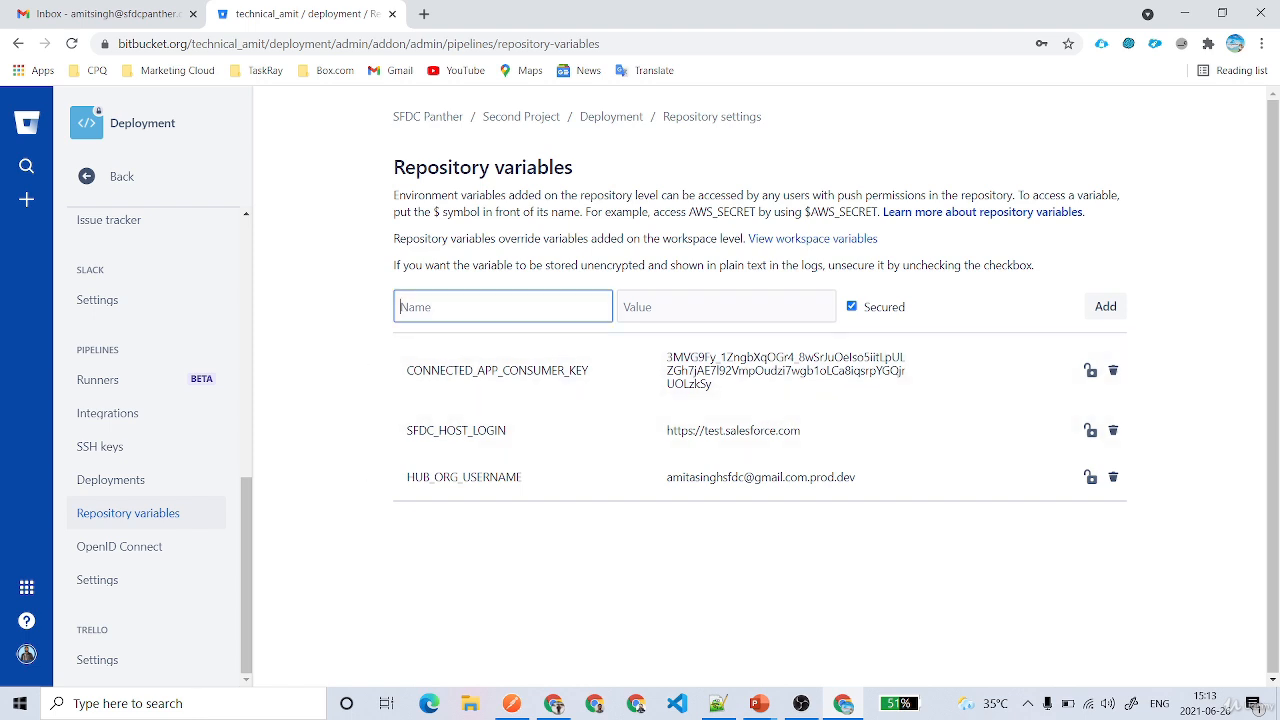
type("ALIAS")
left_click(780, 302)
type("•")
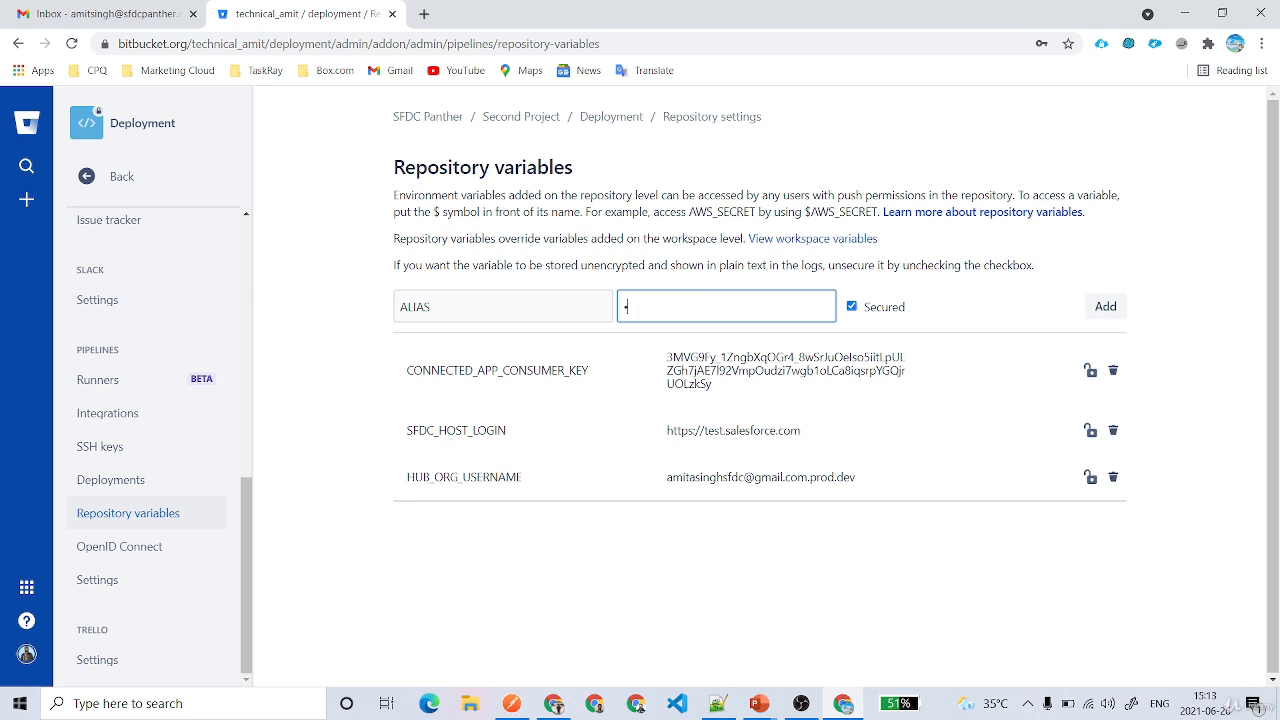
key("BackSpace")
left_click(851, 306)
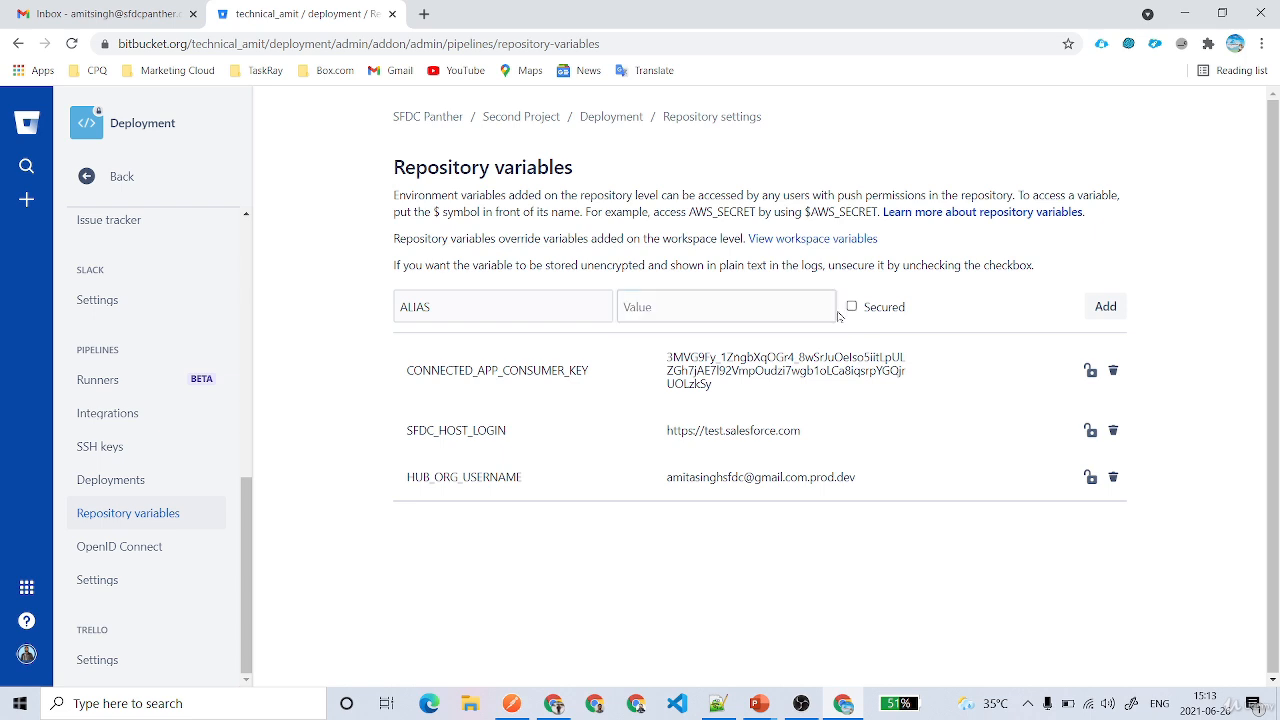
left_click(800, 307)
type("dev-o")
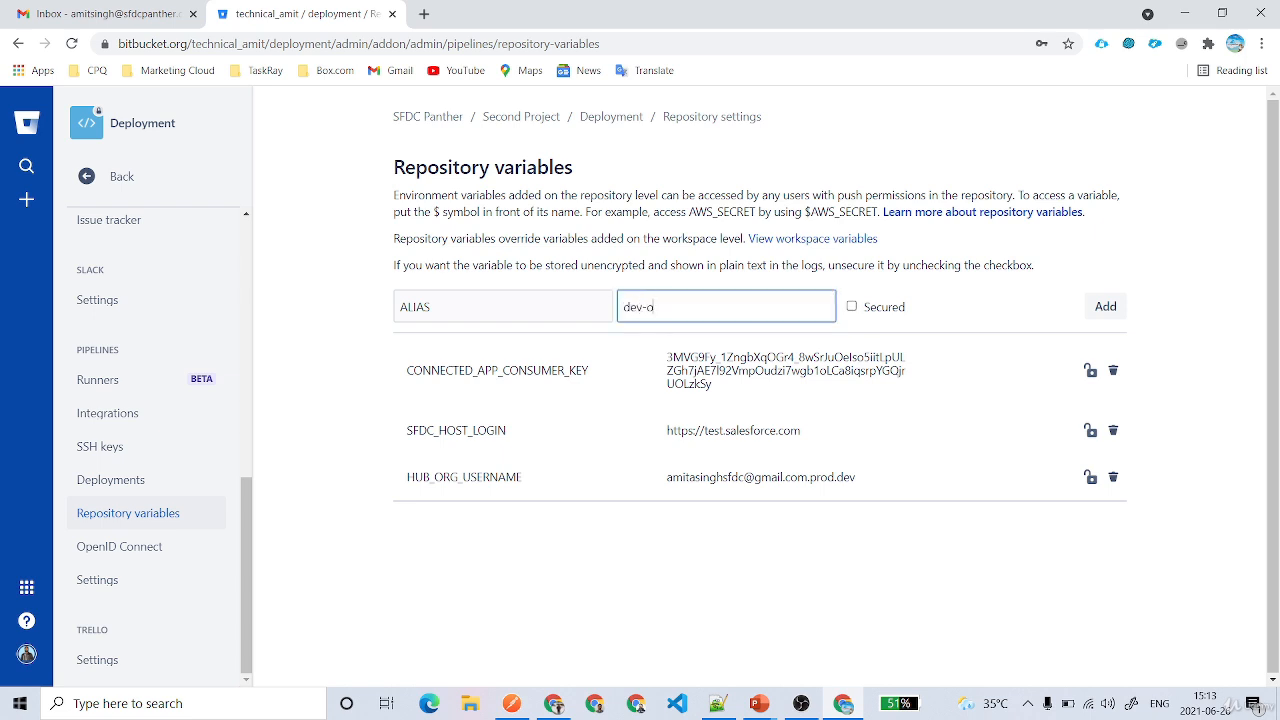
type("rg")
key("Return")
Add an unsecured repository variable ALIAS_QA set to qa
type("A")
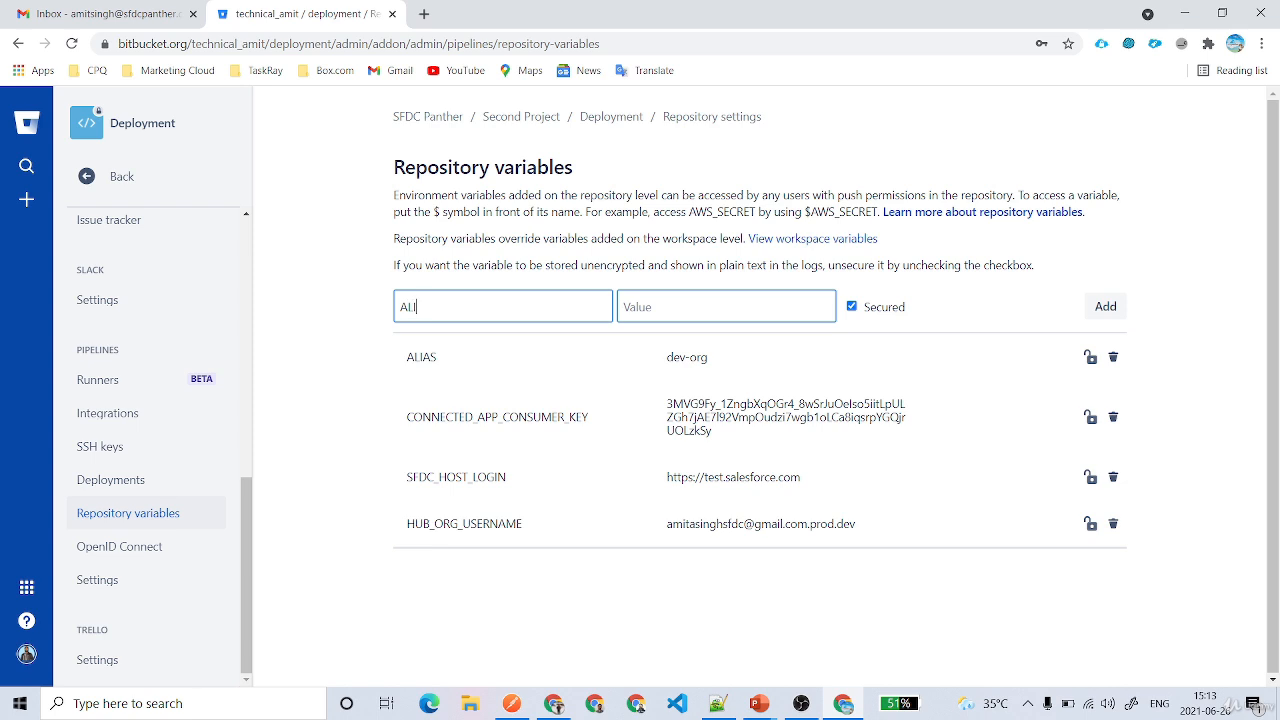
left_click(853, 308)
left_click(690, 307)
type("q")
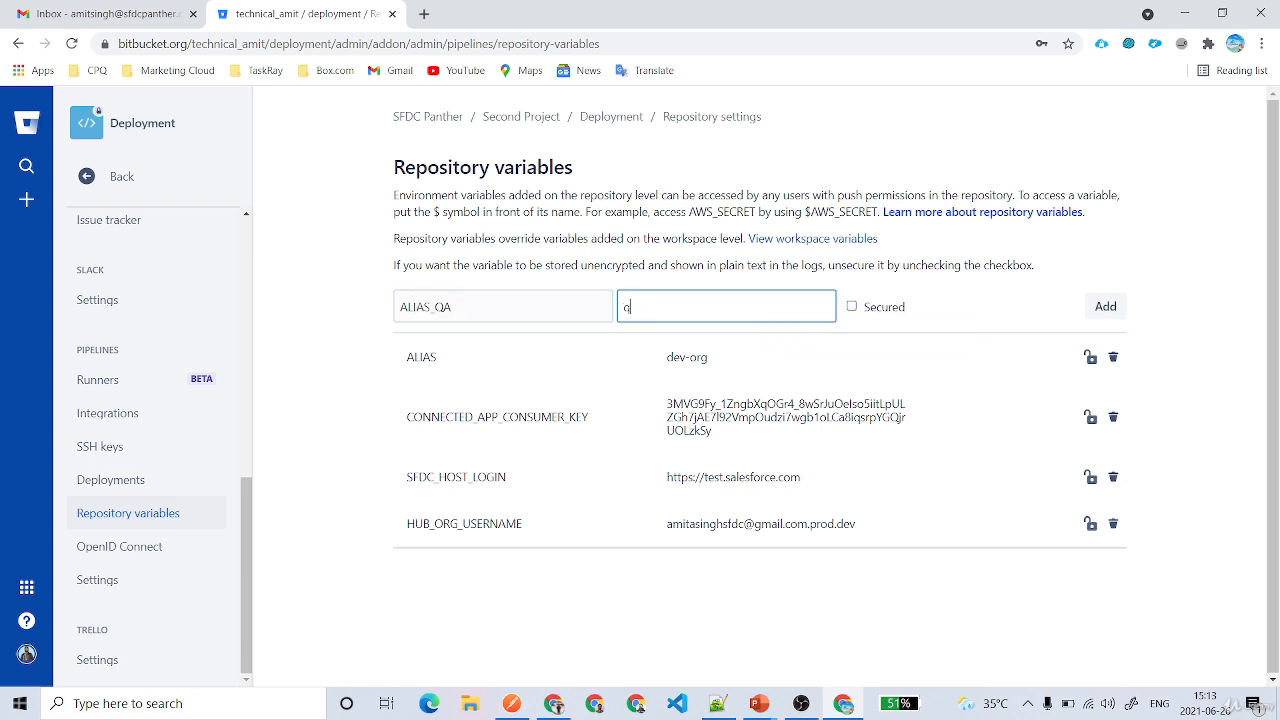
type("a")
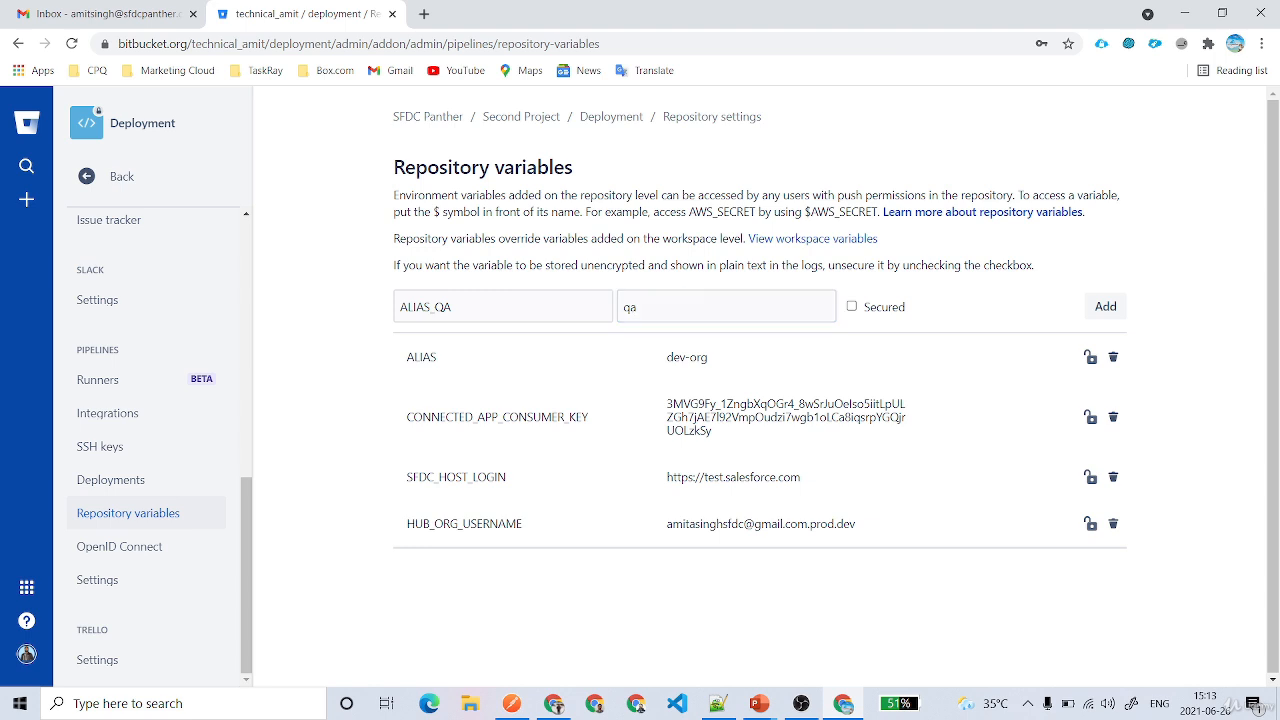
left_click(1105, 307)
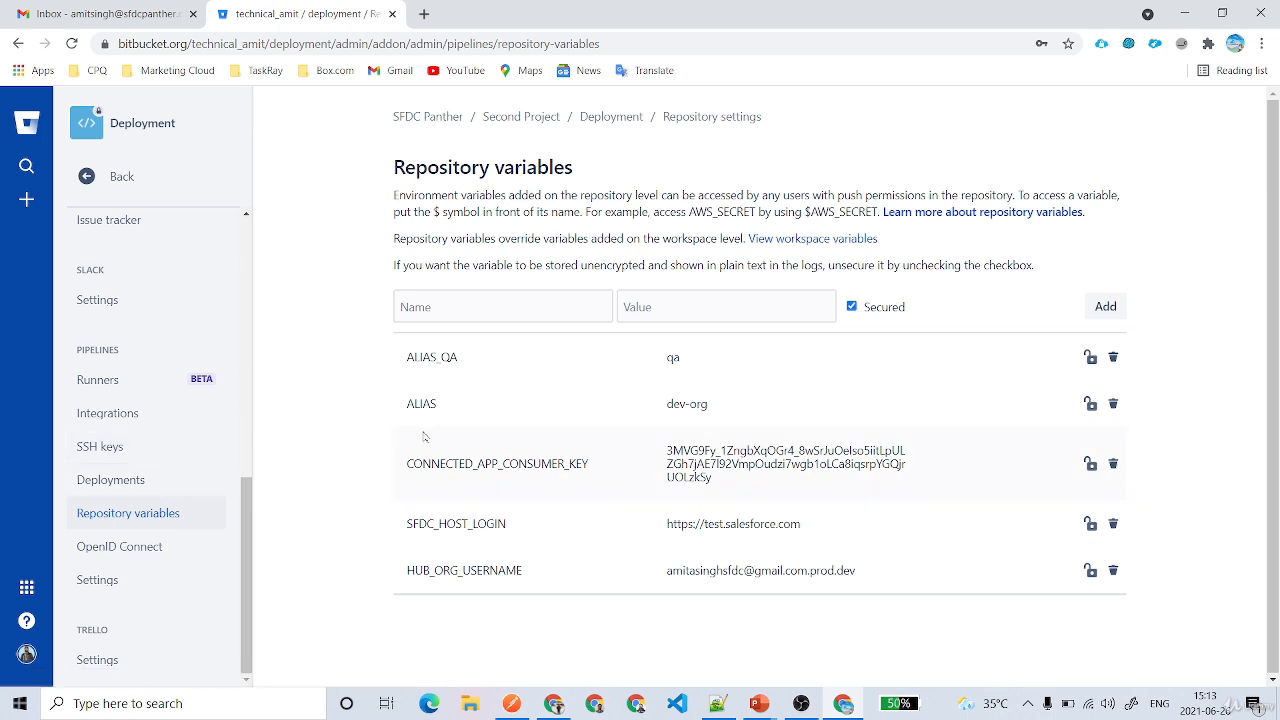
Add a USERNAME variable holding the org login e-mail to the Development environment
left_click(92, 485)
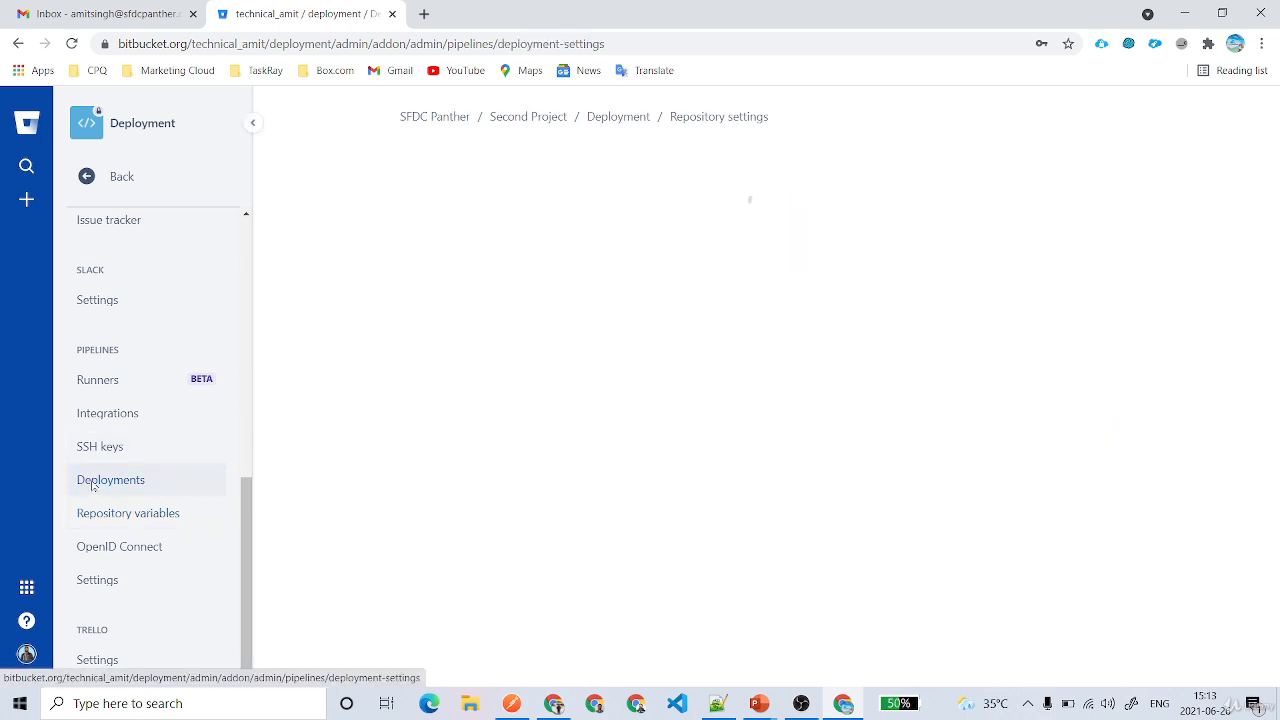
scroll(540, 440, "down", 1)
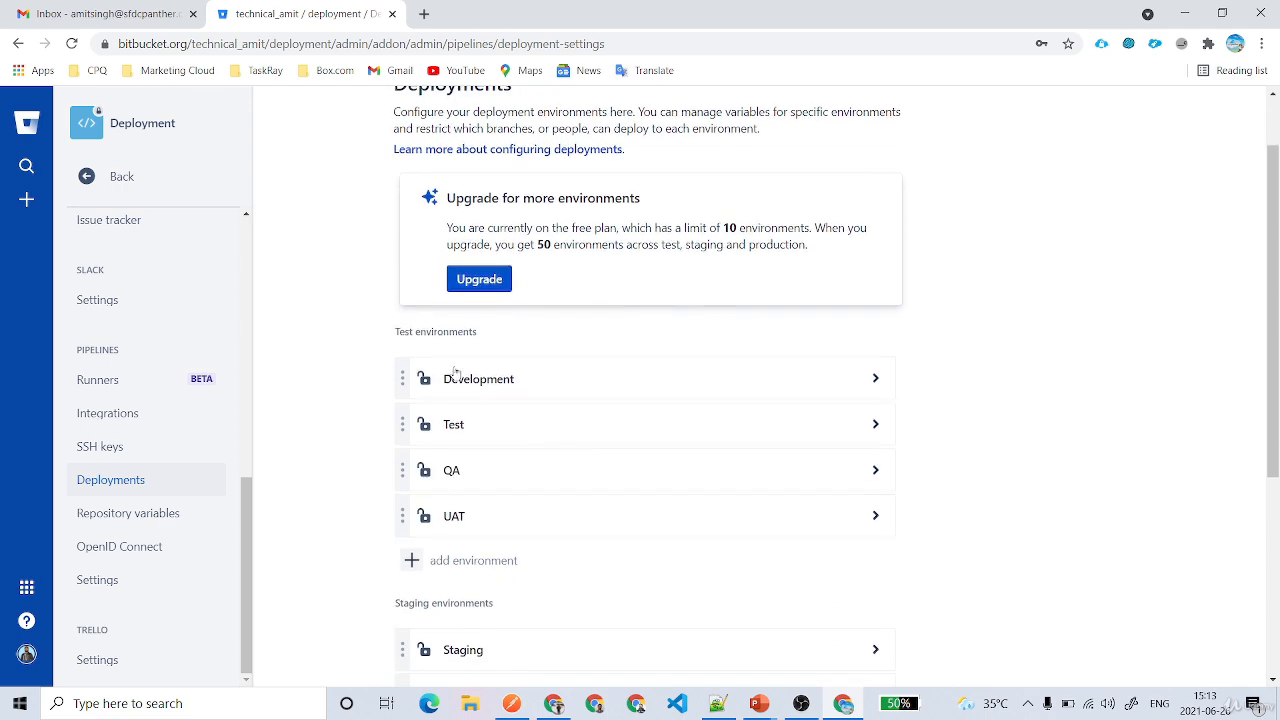
left_click(822, 381)
scroll(818, 430, "down", 3)
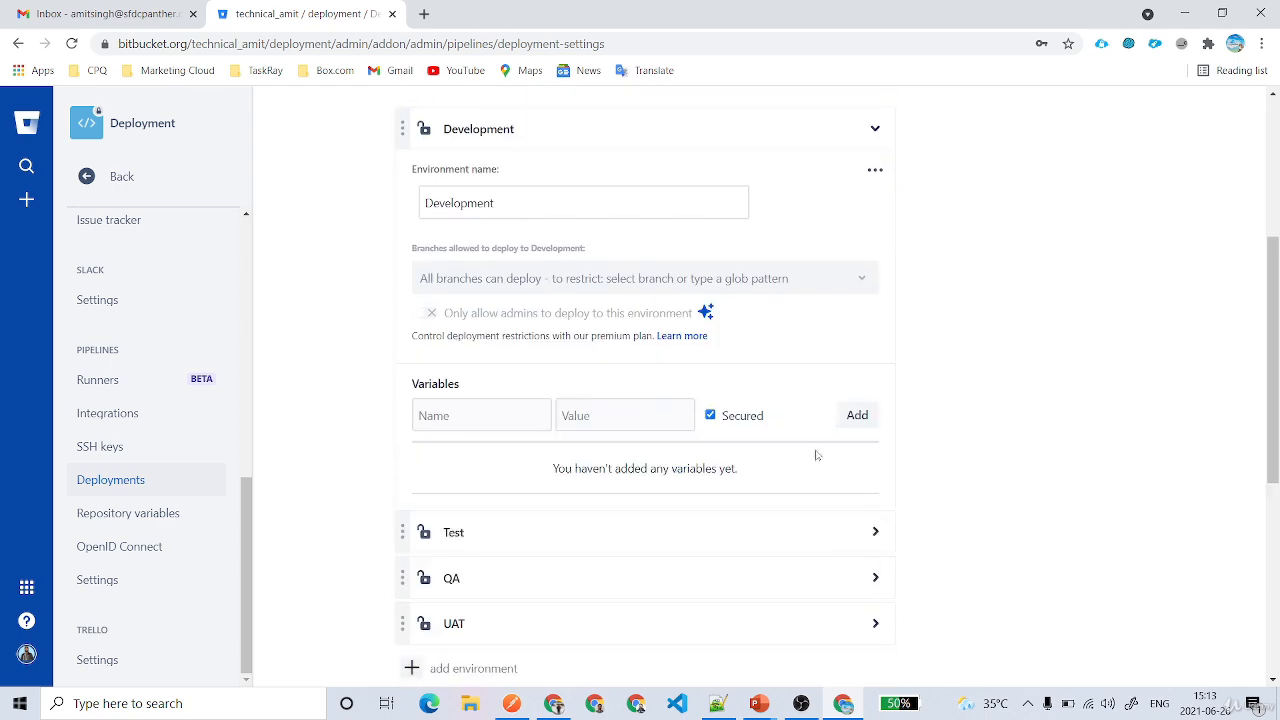
left_click(440, 415)
type("USERNAME")
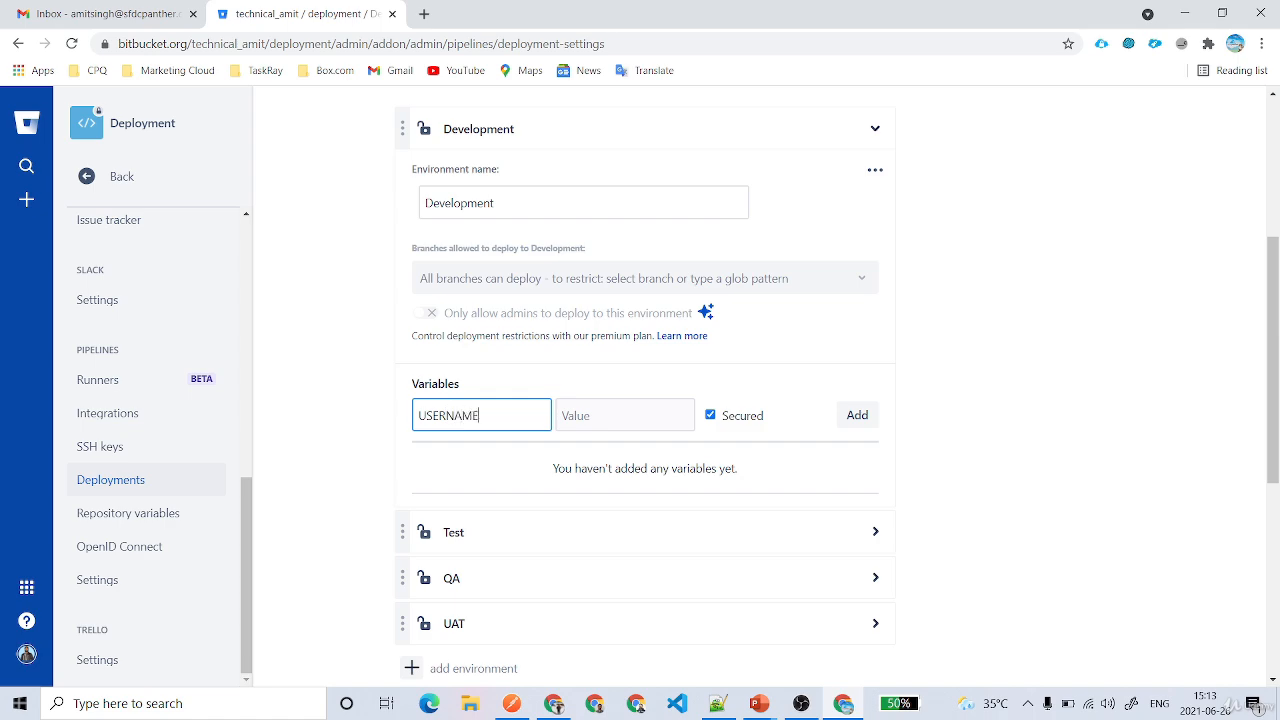
left_click(613, 415)
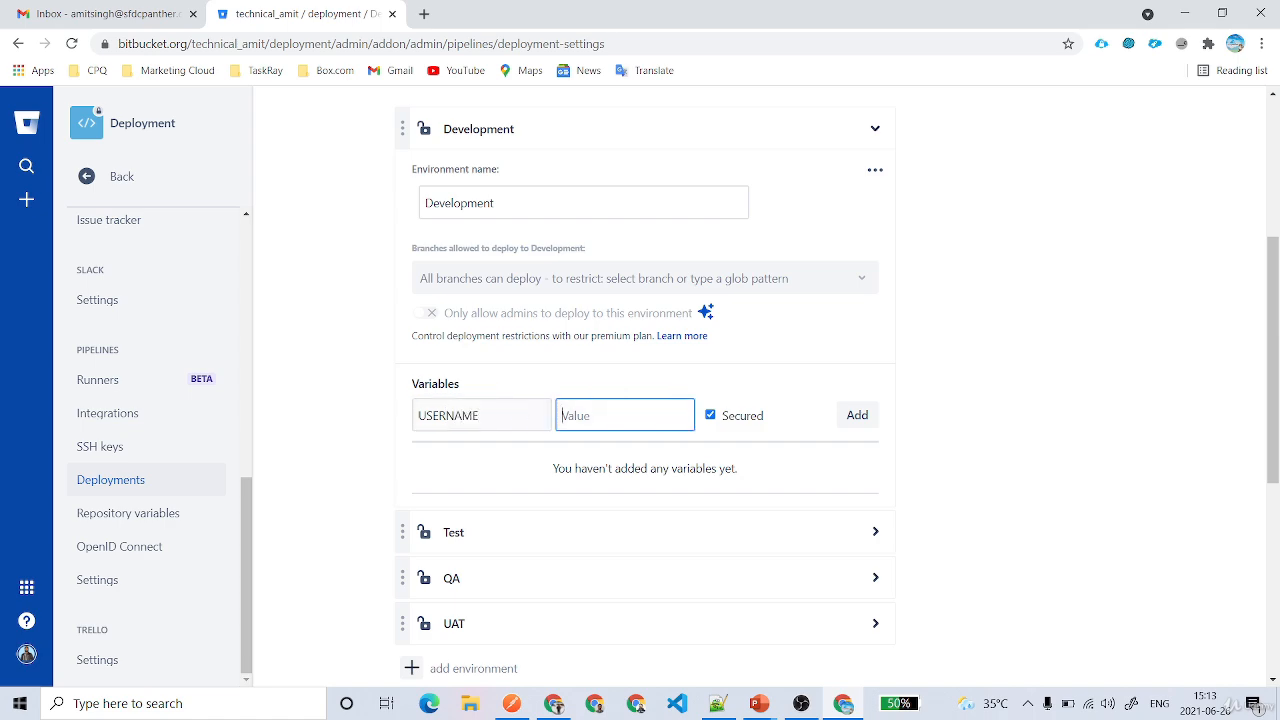
left_click(710, 415)
key("alt+Tab")
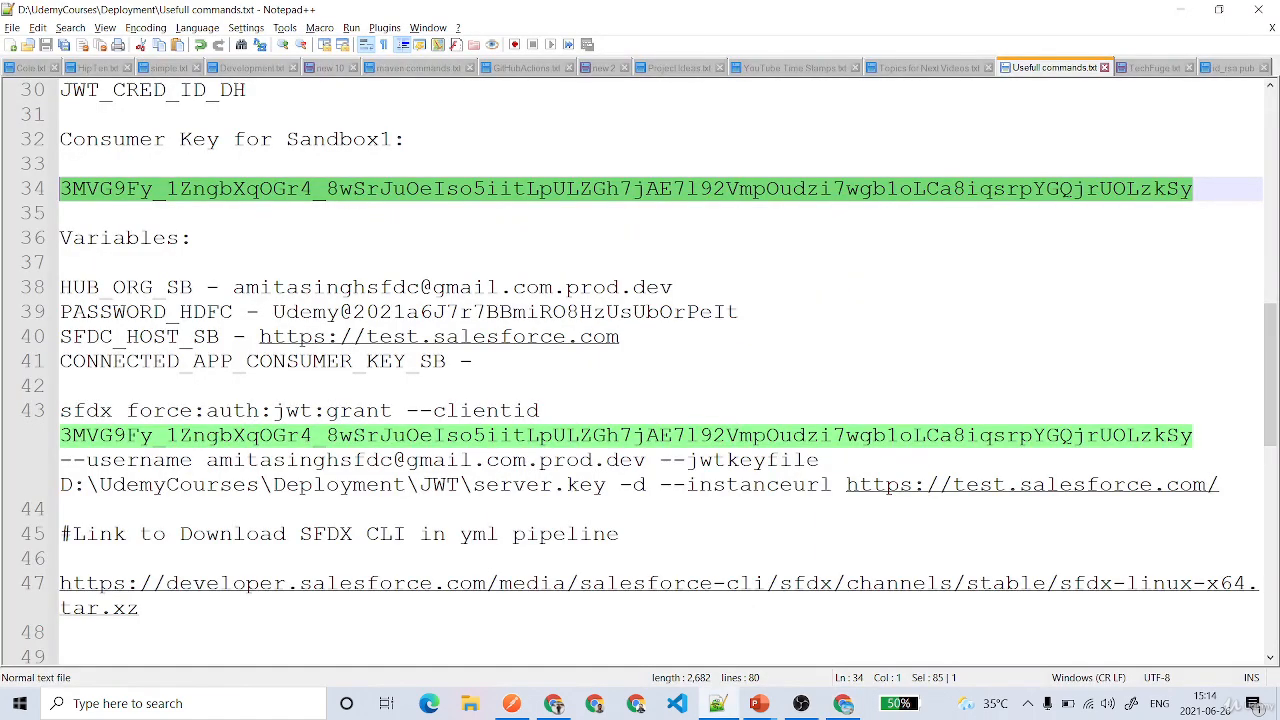
left_click_drag(673, 288, 553, 288)
left_click(861, 422)
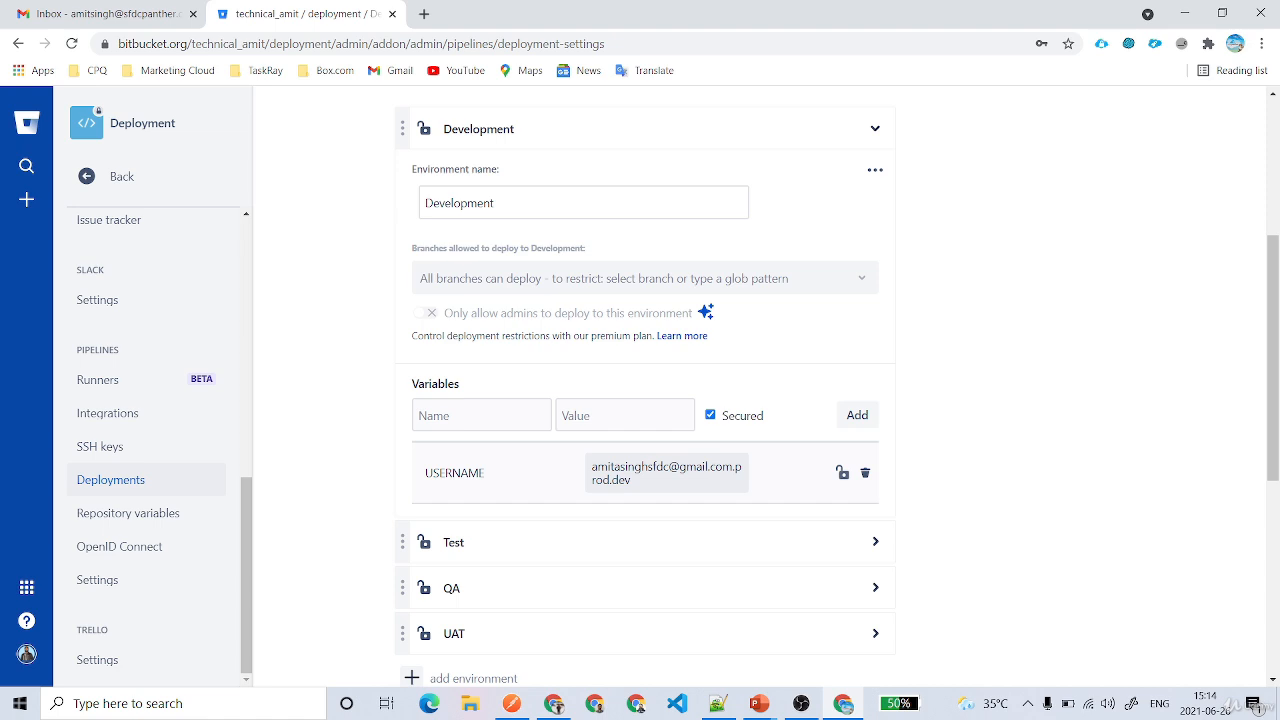
Collapse the Development panel and return to the repository's Source page
left_click(799, 129)
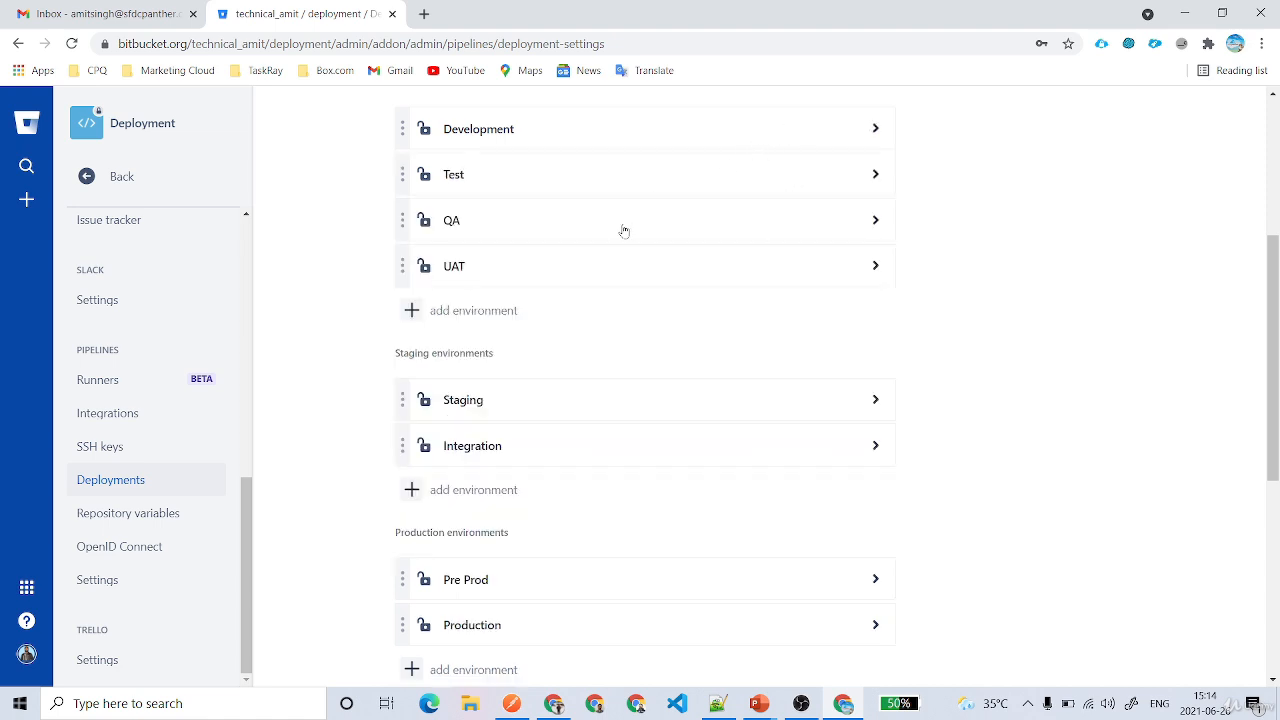
scroll(140, 250, "up", 3)
left_click(114, 177)
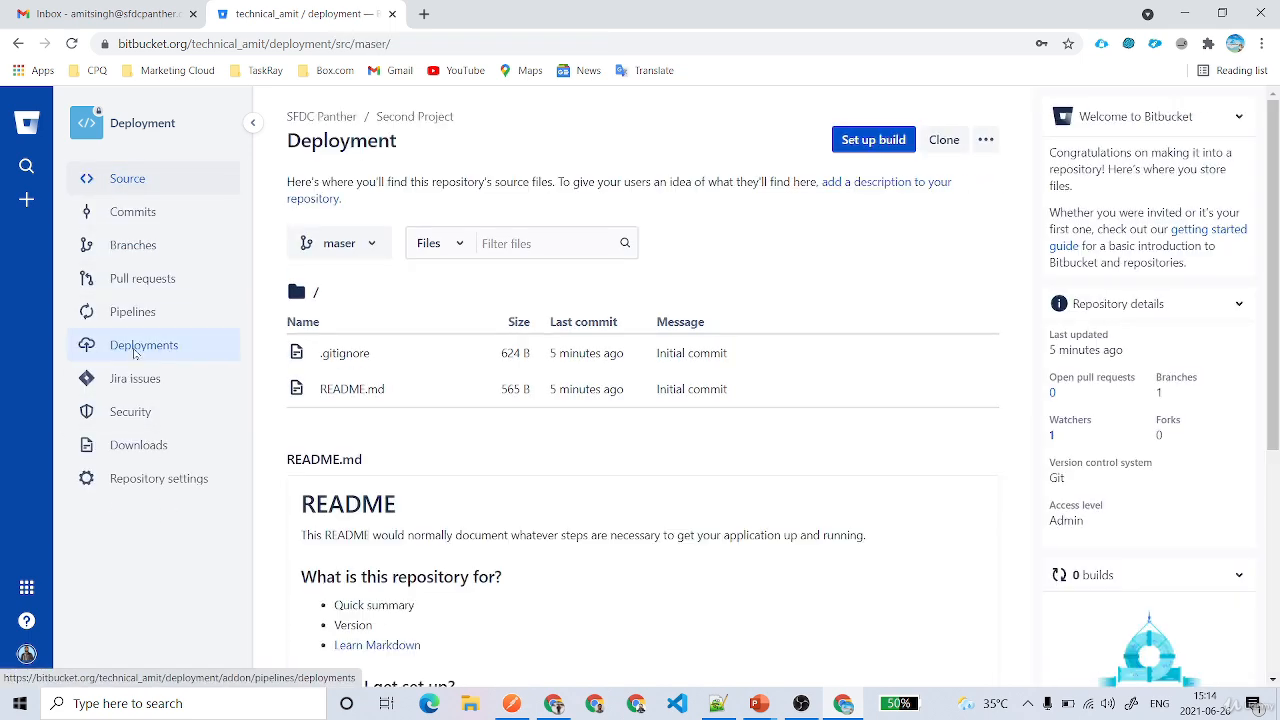
Review the starter bitbucket-pipelines.yml and commit it, reaching the Deployment tracking page
left_click(135, 352)
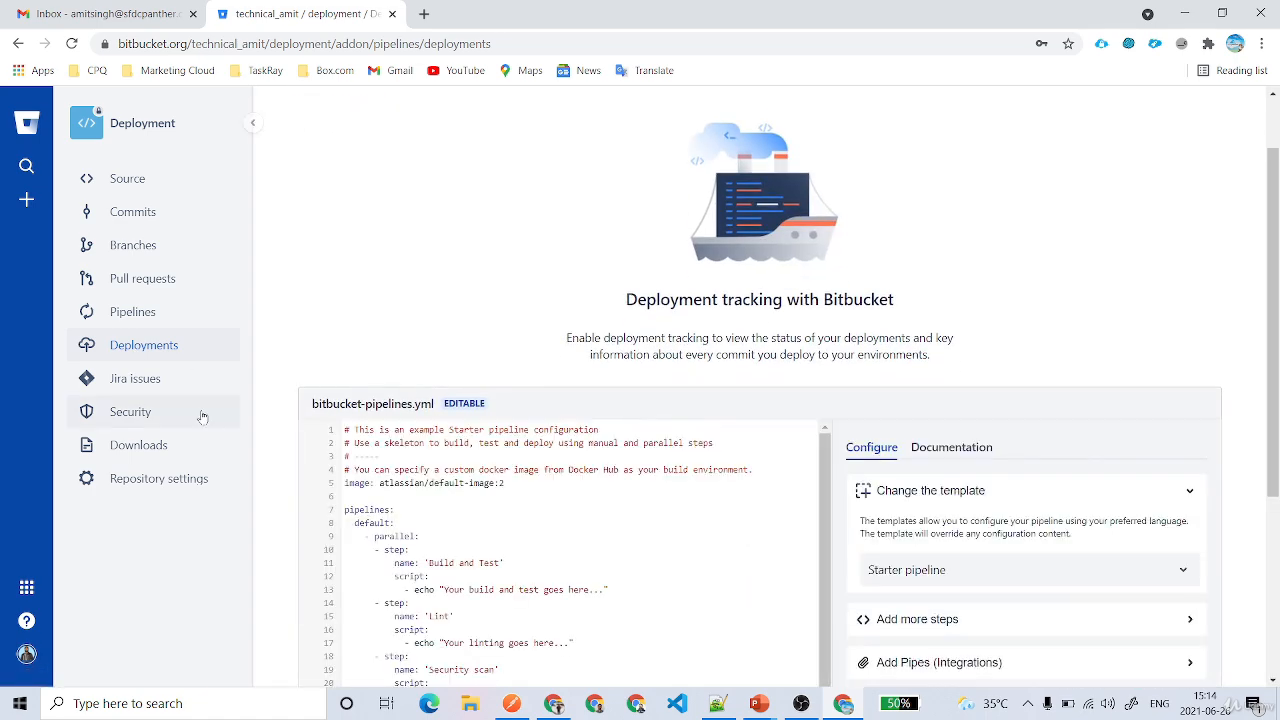
scroll(518, 388, "down", 5)
scroll(578, 459, "down", 1)
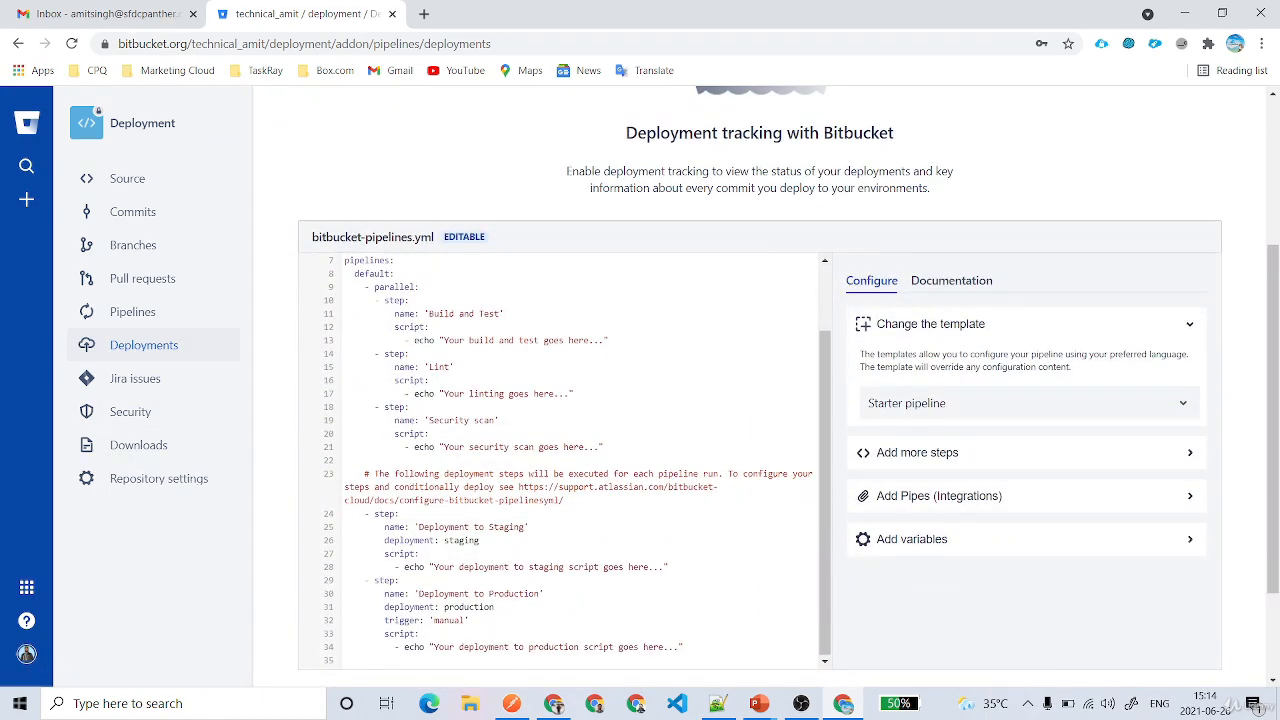
scroll(552, 324, "up", 4)
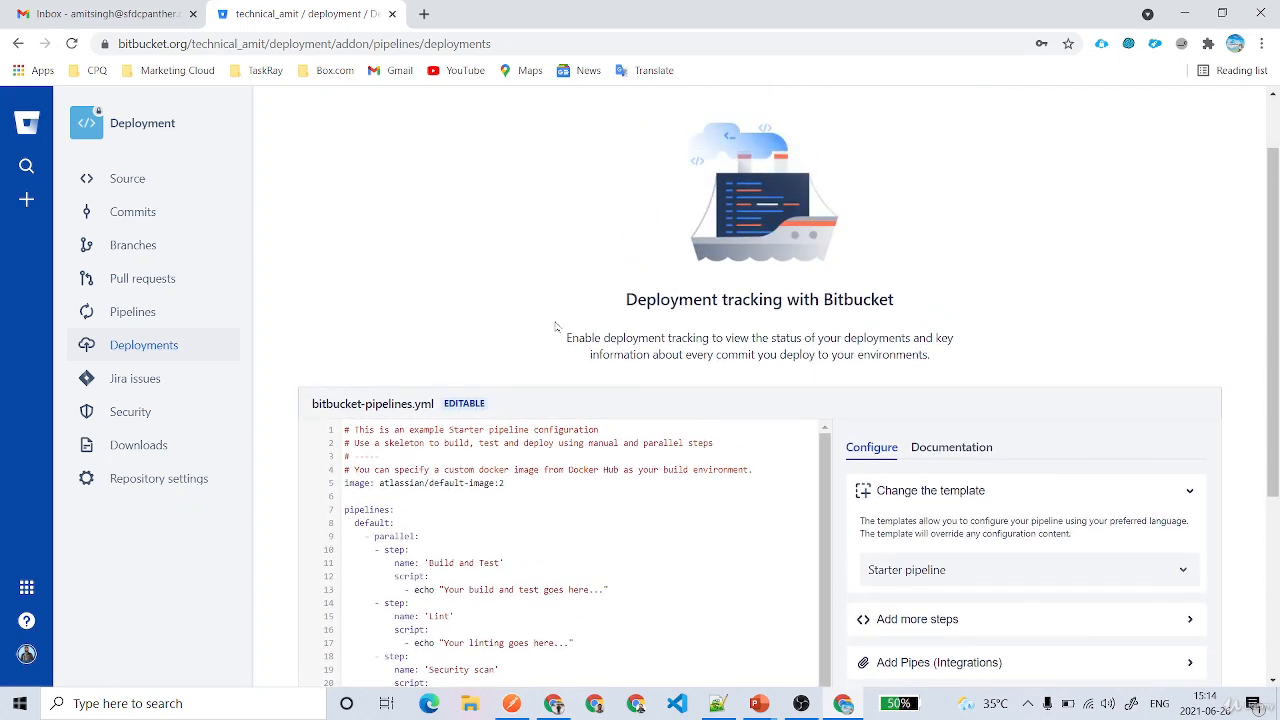
scroll(760, 387, "down", 5)
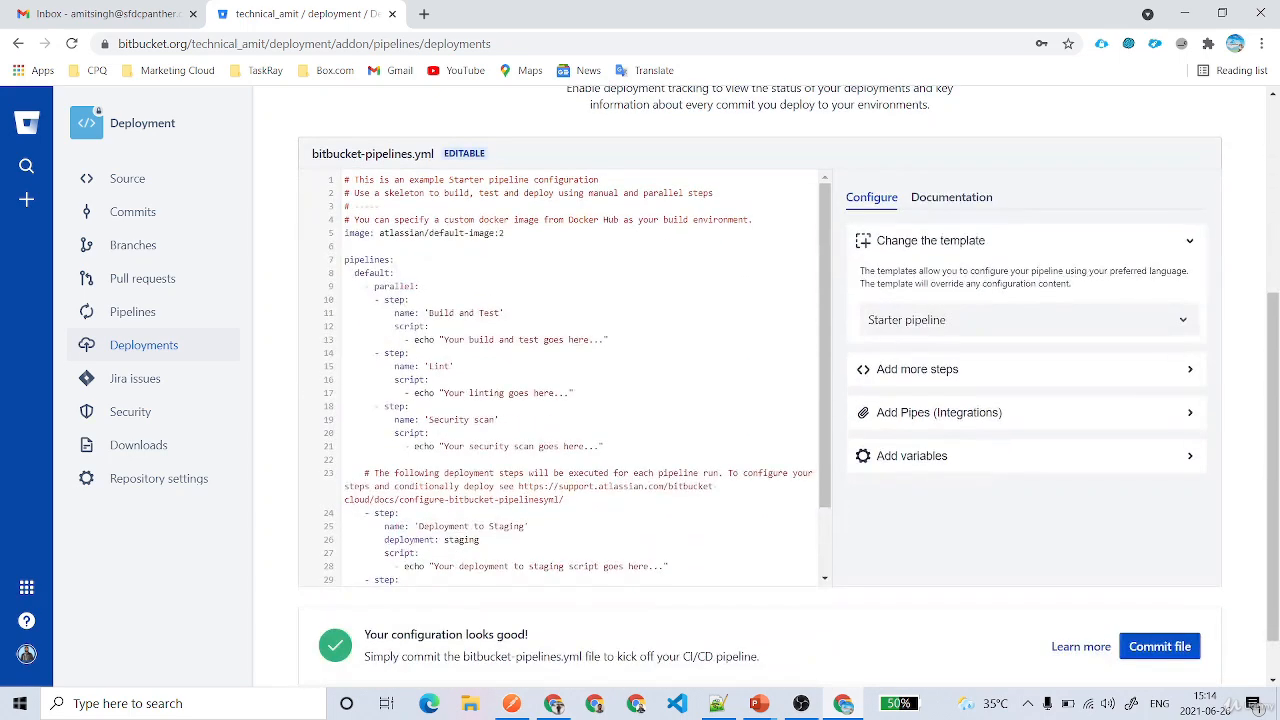
left_click(1160, 646)
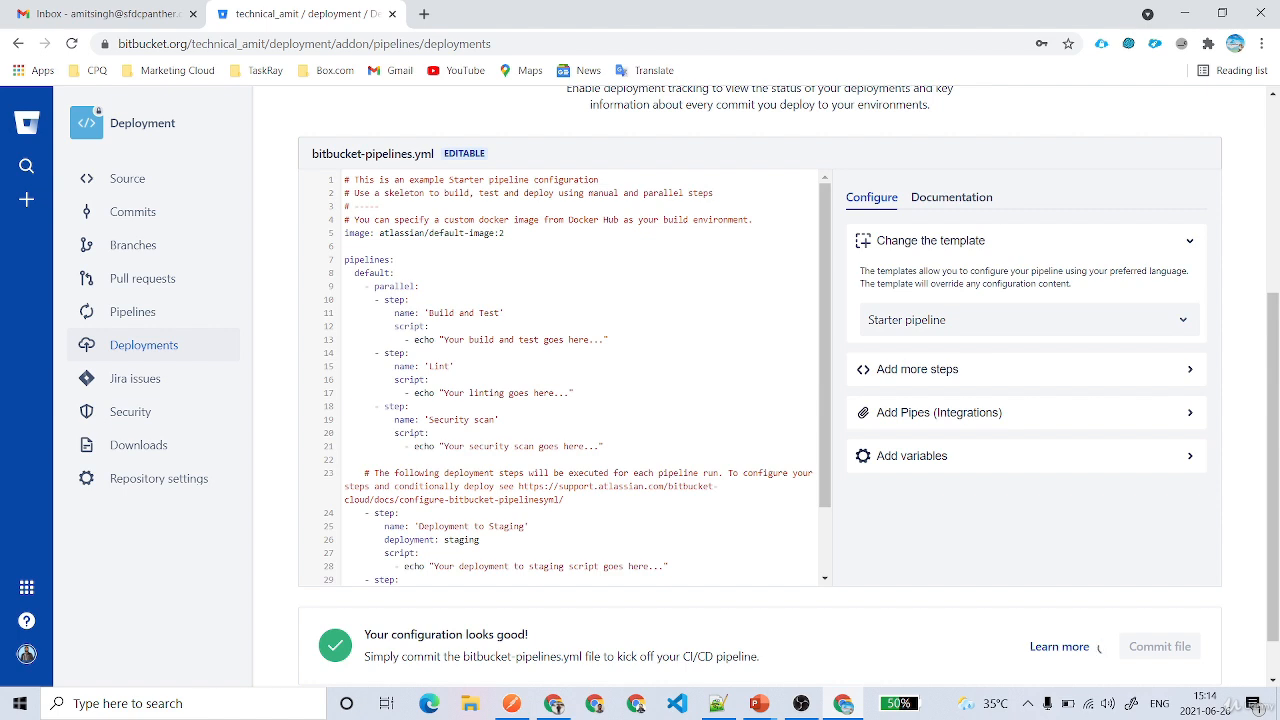
left_click_drag(634, 383, 905, 383)
left_click(524, 471)
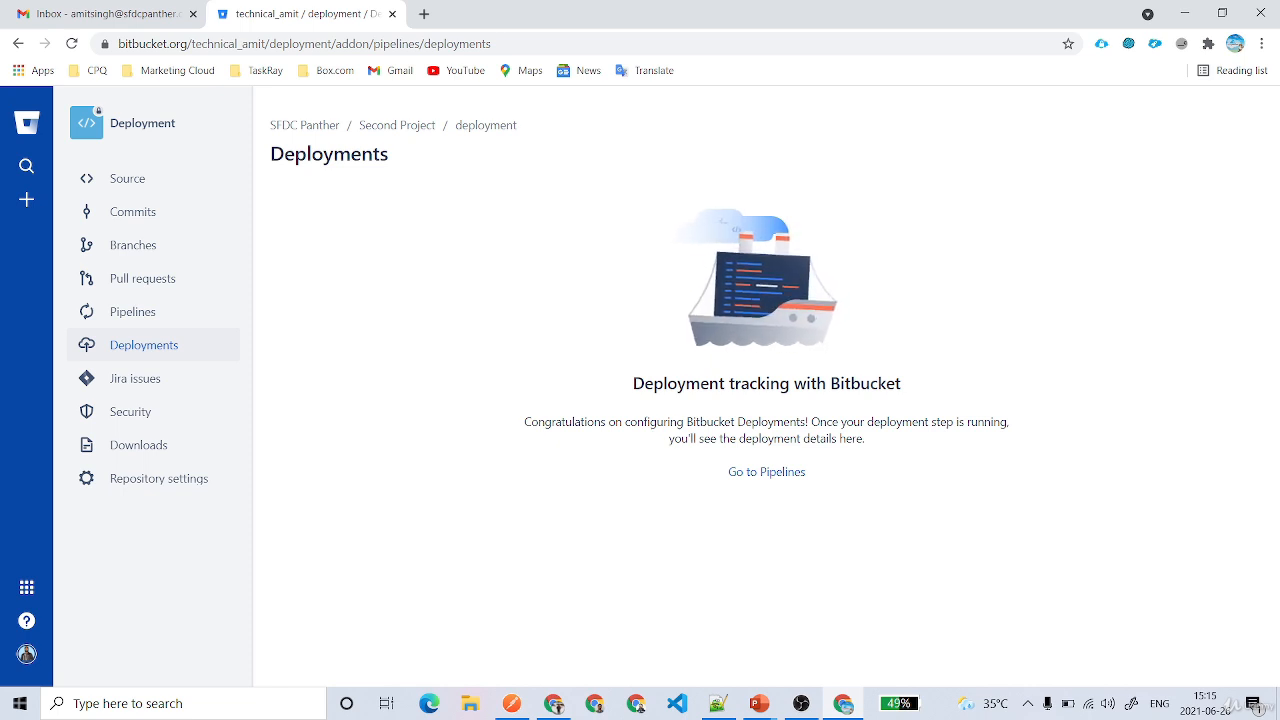
Check pipeline #1's successful results, then view the Deployments board showing ff61aba on Staging
left_click_drag(669, 440, 884, 446)
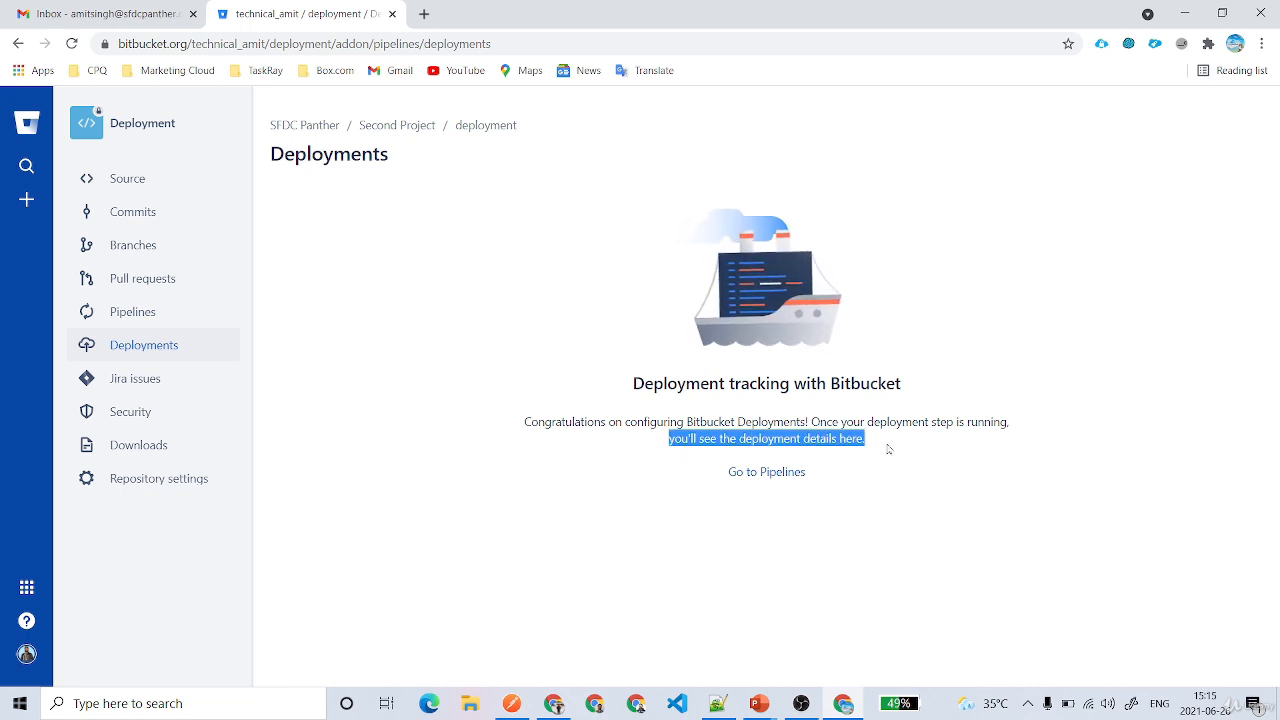
left_click(764, 471)
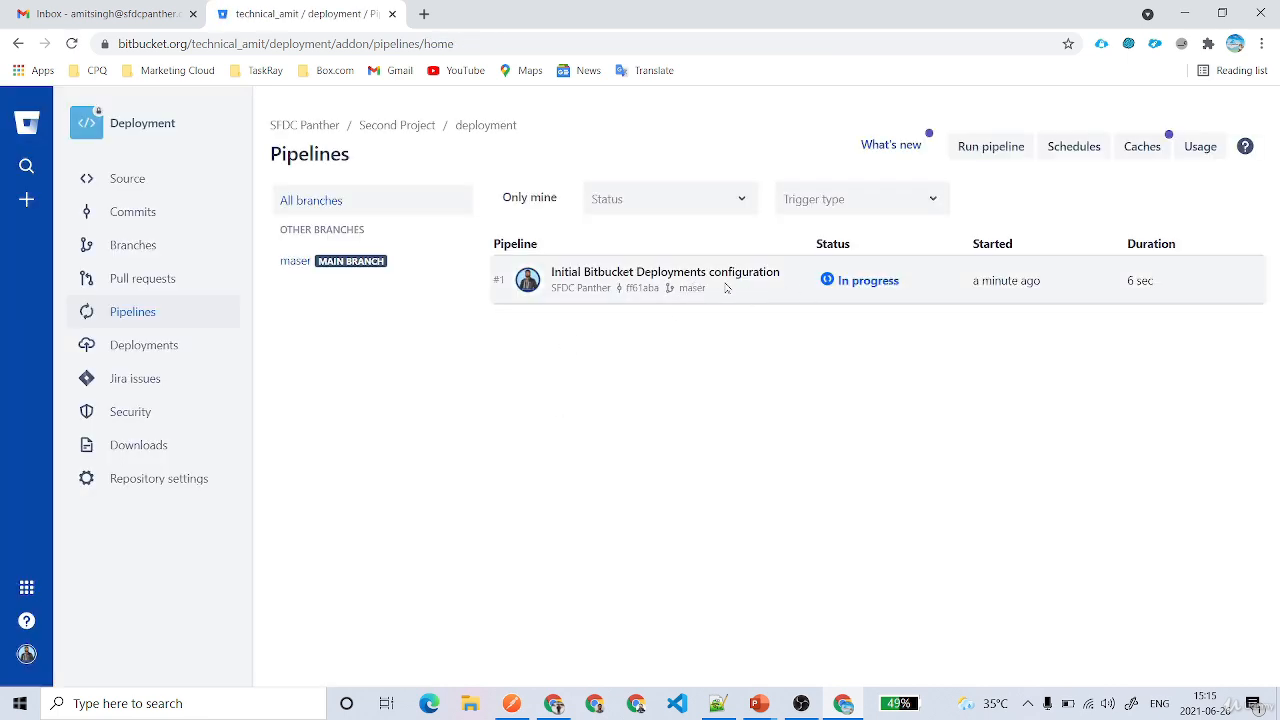
left_click(721, 277)
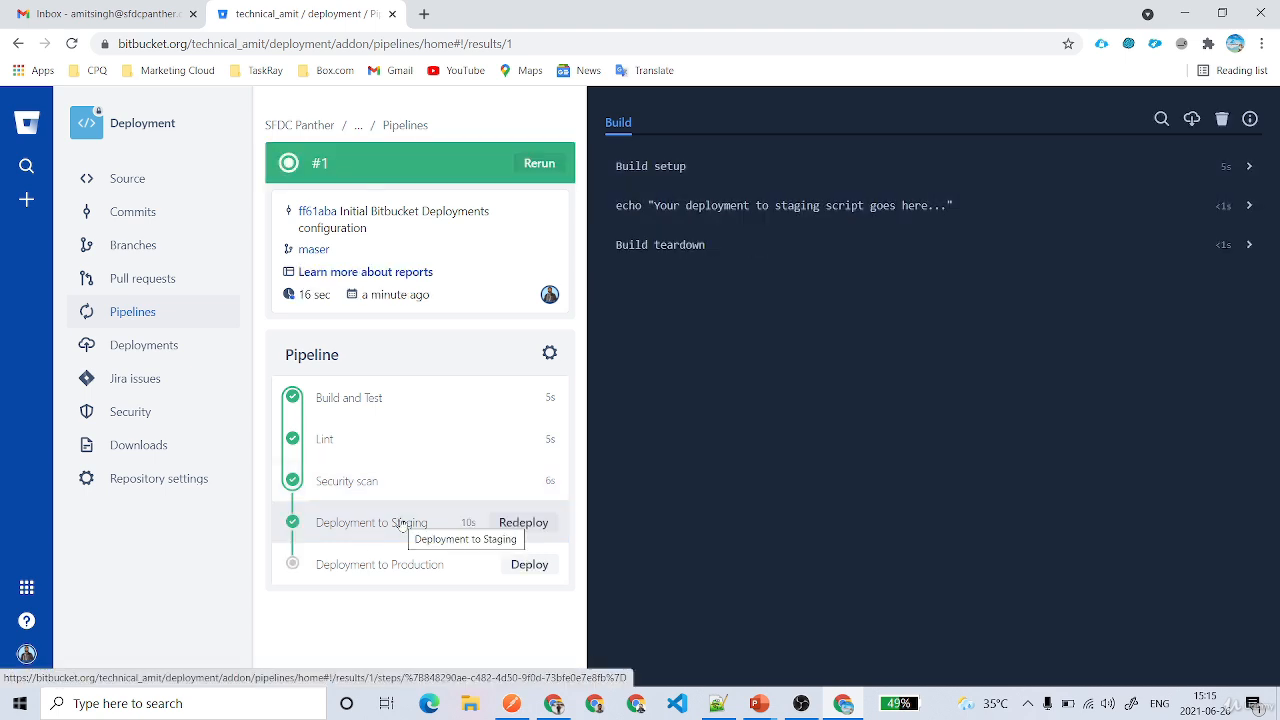
left_click(128, 344)
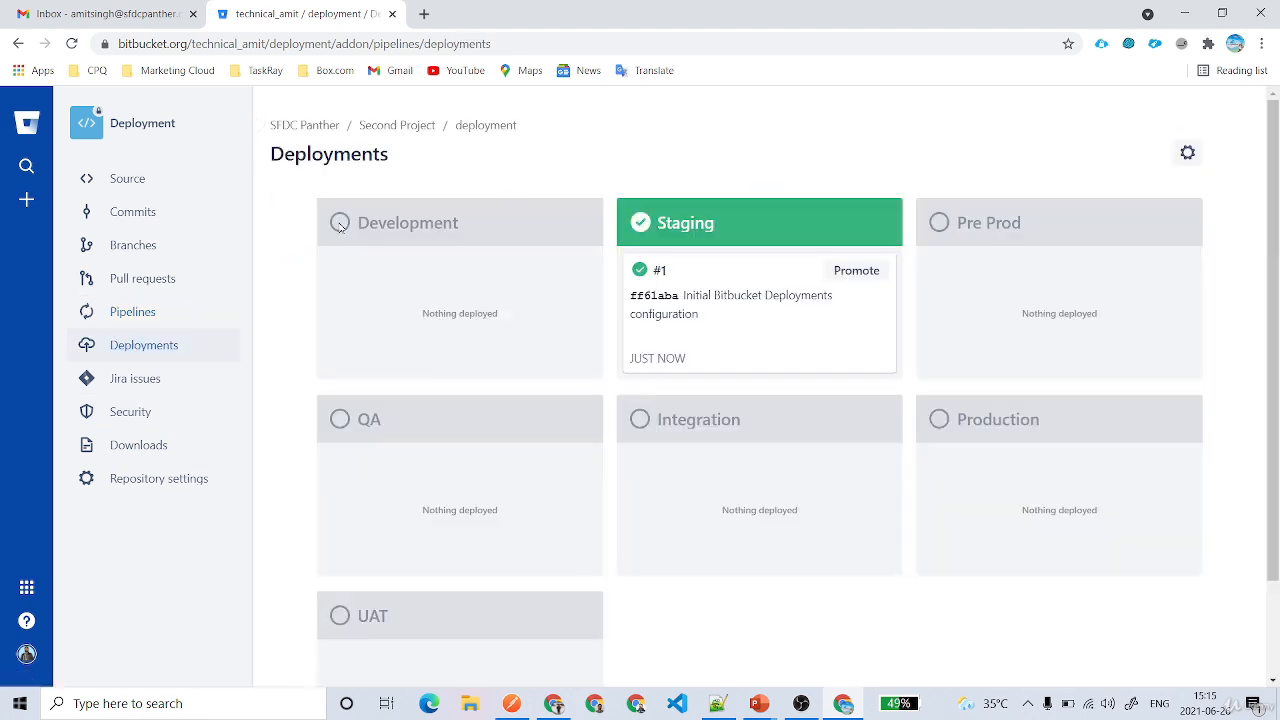
Promote build #1 from the Staging card to open the Production deployment dialog
scroll(438, 483, "down", 2)
scroll(439, 484, "up", 2)
scroll(1114, 449, "down", 2)
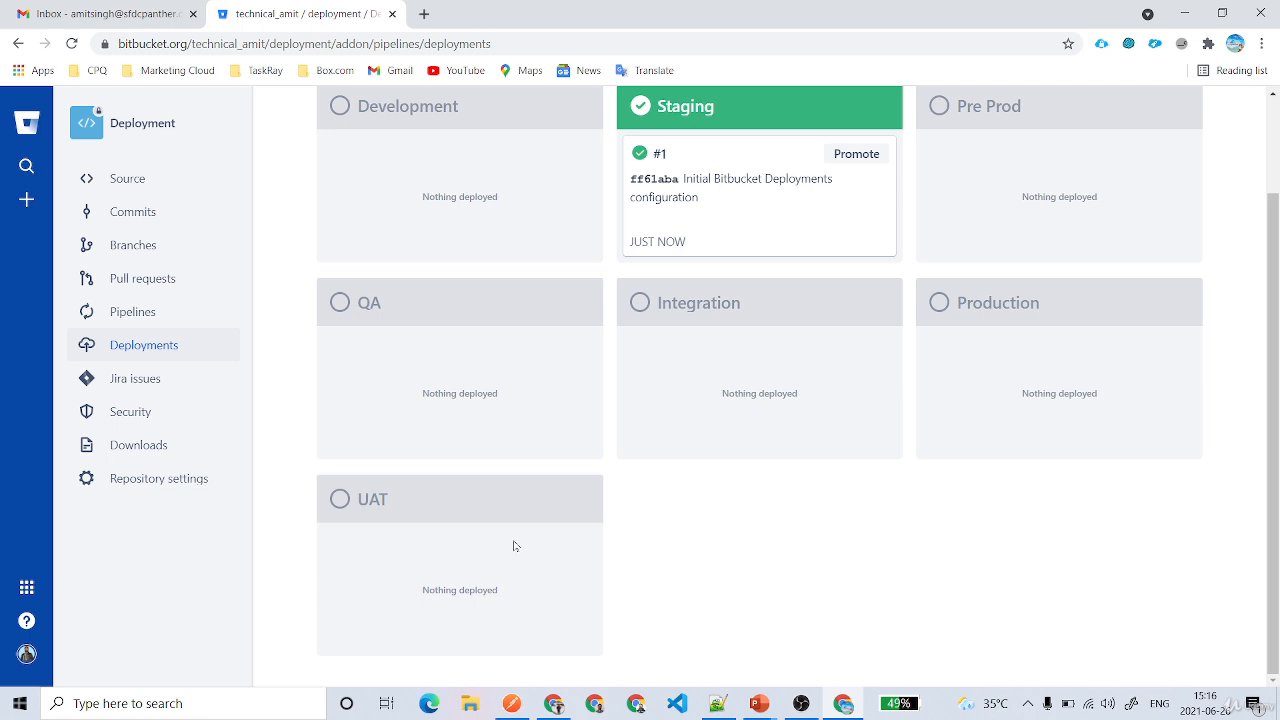
scroll(875, 572, "up", 2)
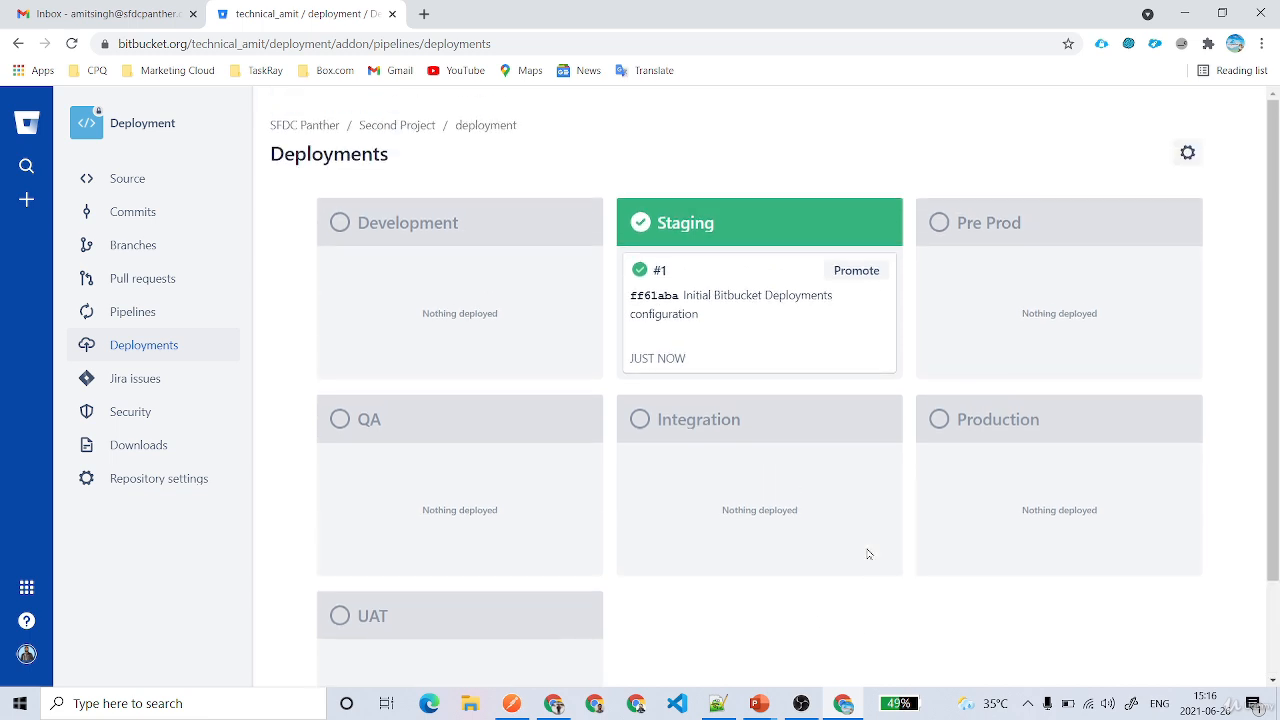
left_click(856, 276)
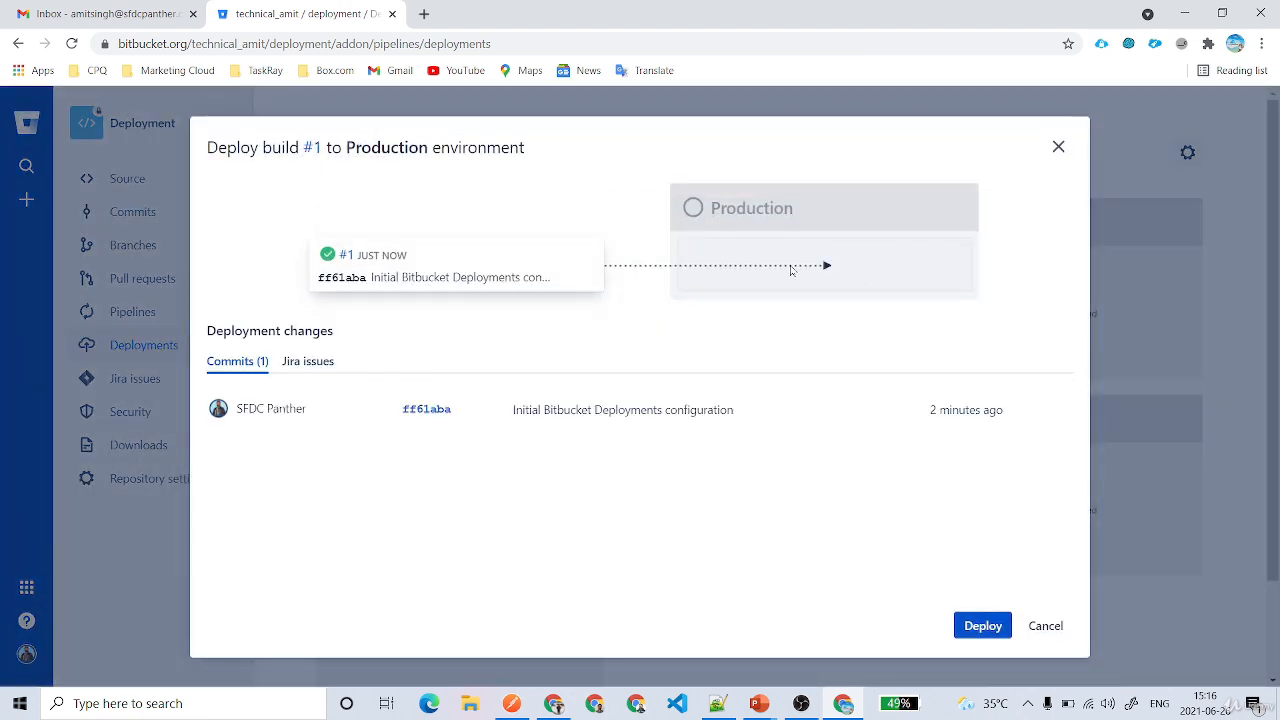
Confirm the deployment of build #1 to the Production environment
left_click(988, 630)
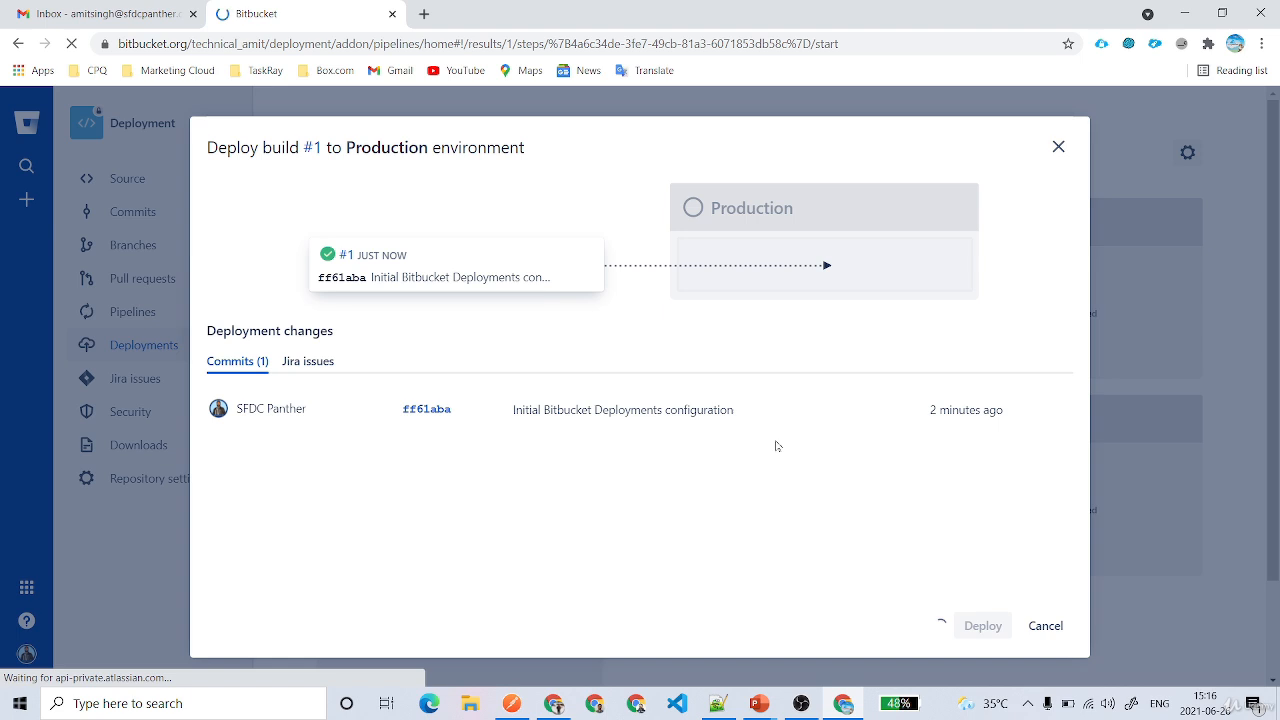